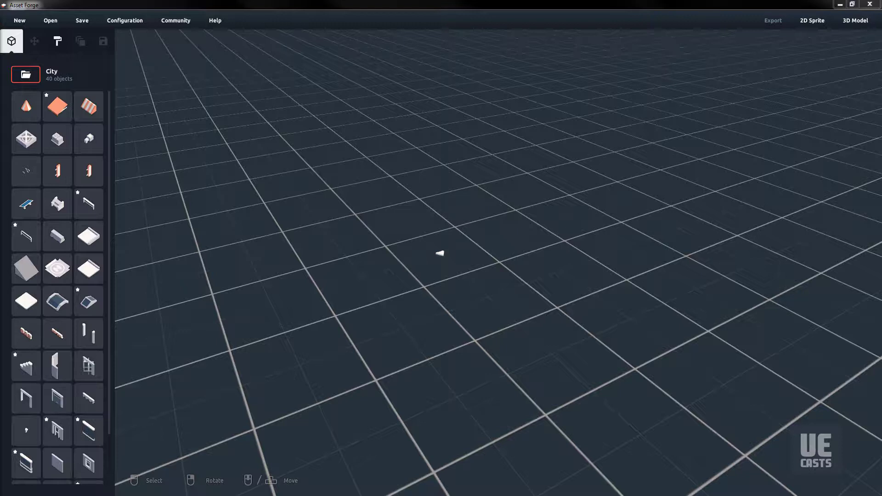
Switch the block library to the Vehicles collection and add the sloped blue front hood block to the scene.
click(35, 76)
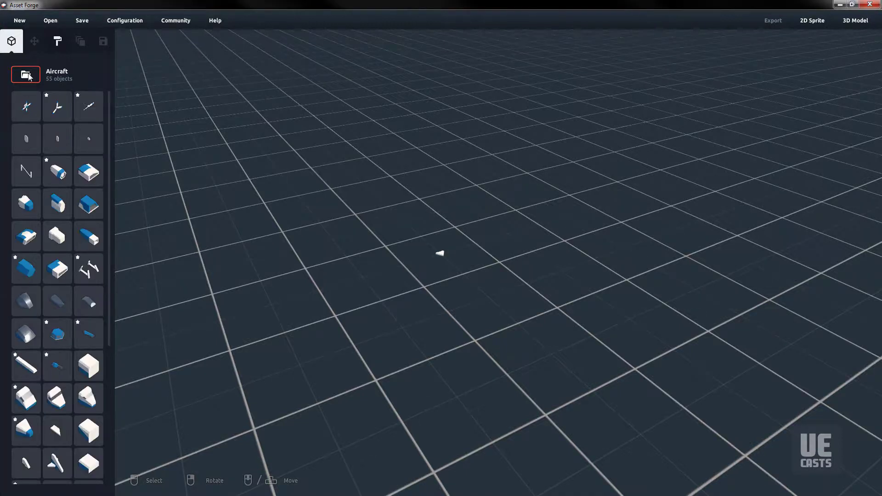
click(29, 76)
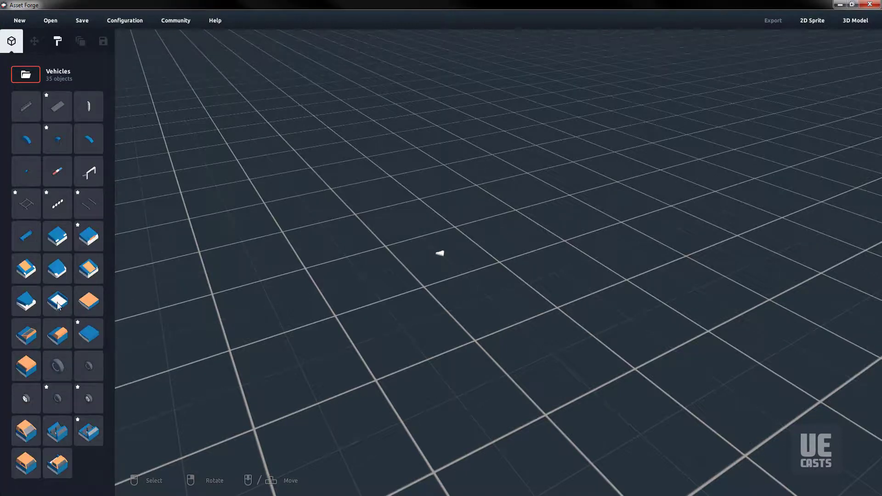
click(18, 306)
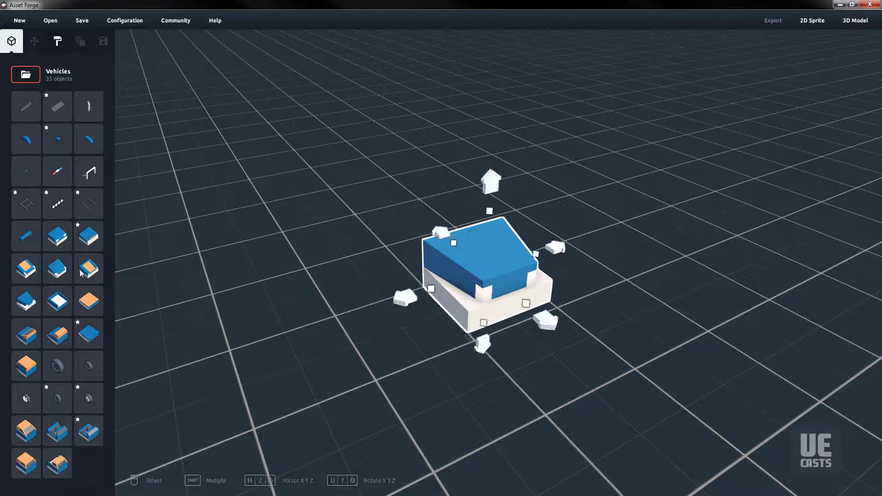
Place the open cargo bed block behind the hood and the open-top cab with windshield between them.
click(65, 306)
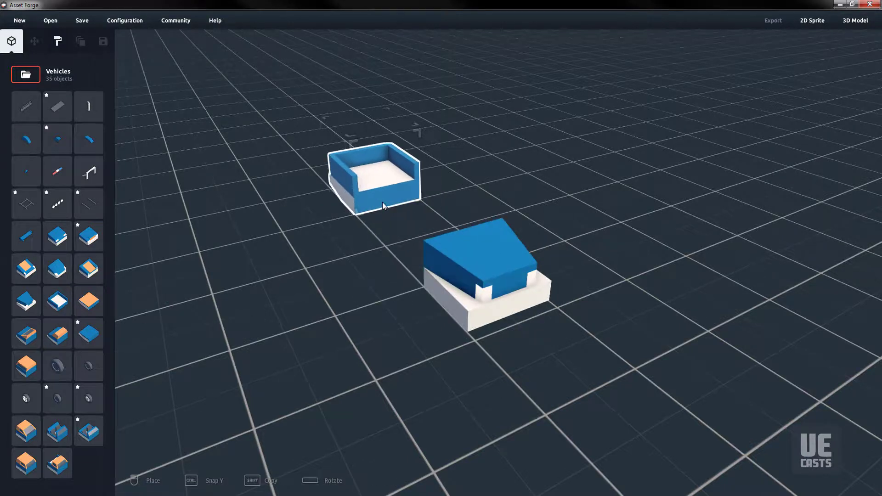
click(398, 225)
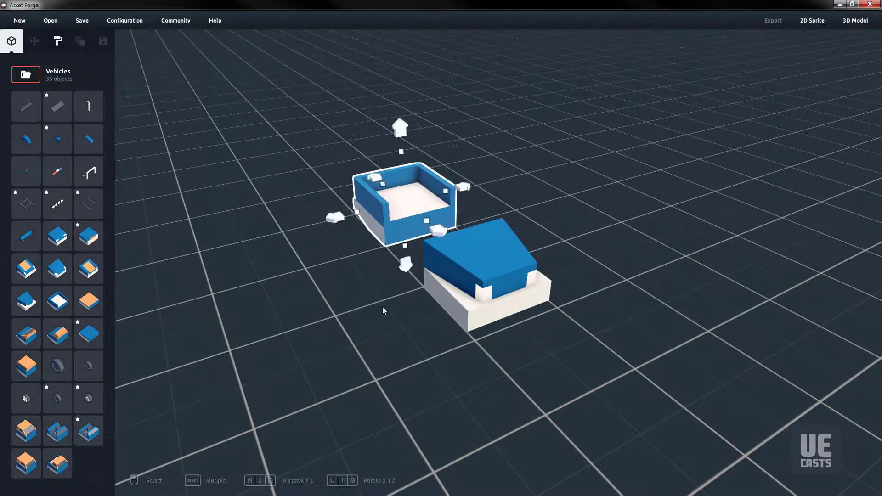
click(67, 432)
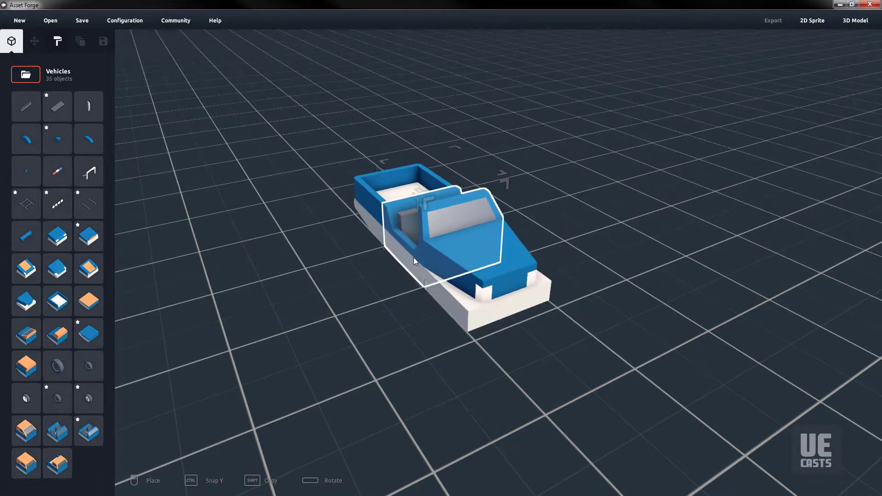
click(414, 257)
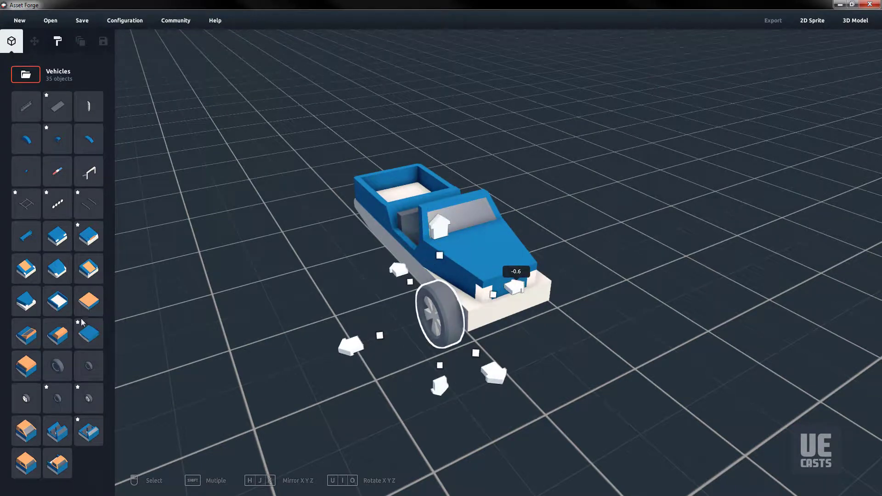
click(57, 366)
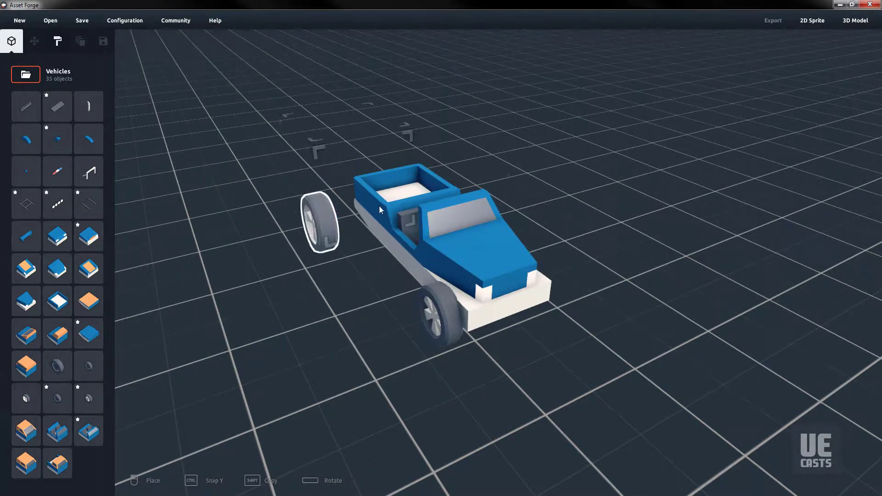
click(404, 210)
click(447, 323)
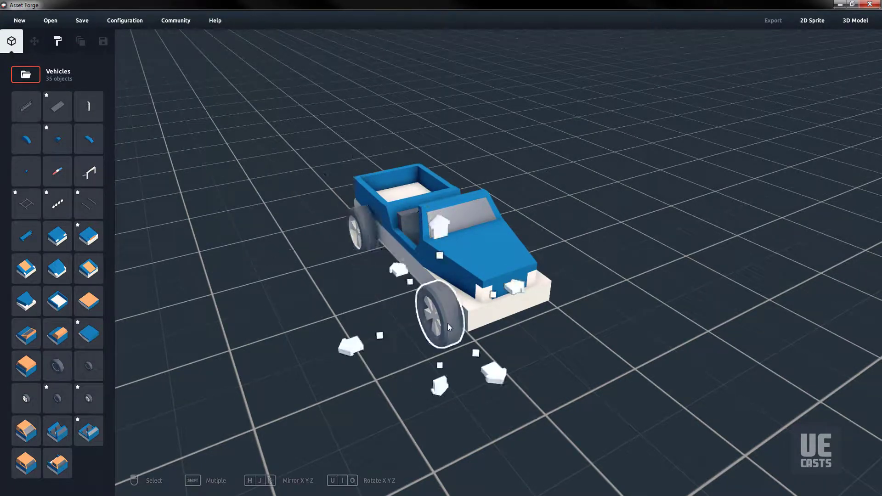
right_drag(447, 323, 345, 334)
click(360, 248)
key(Delete)
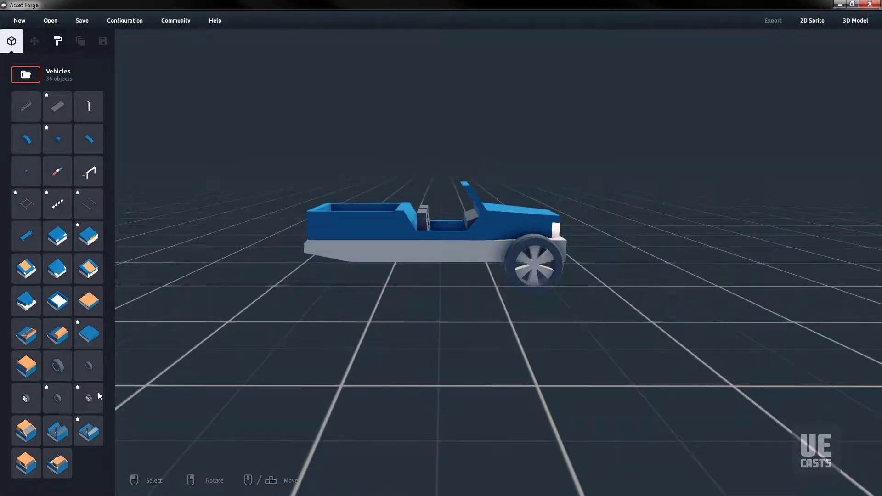
Place a spoked wheel under the cargo bed on the same side as the front wheel and adjust its sideways position.
click(98, 396)
click(368, 240)
right_drag(372, 332, 435, 216)
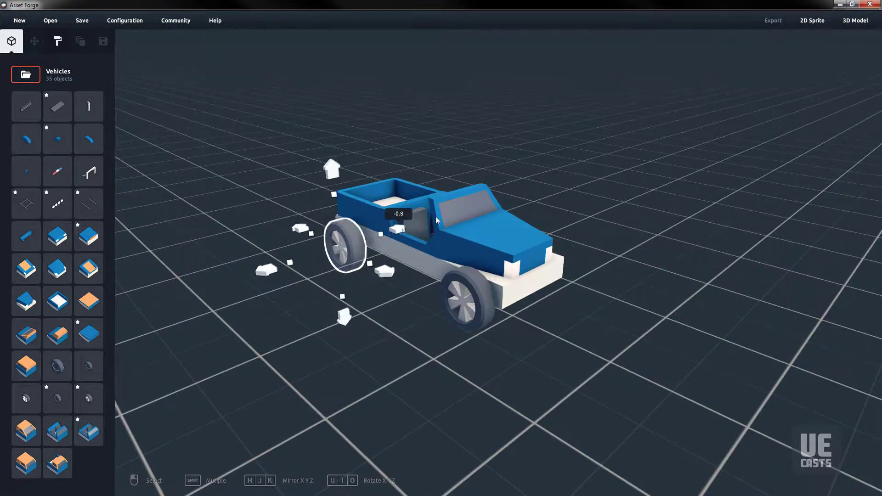
drag(436, 217, 445, 215)
Place spoked front and rear wheels on the opposite side of the car.
right_drag(668, 284, 583, 283)
click(92, 399)
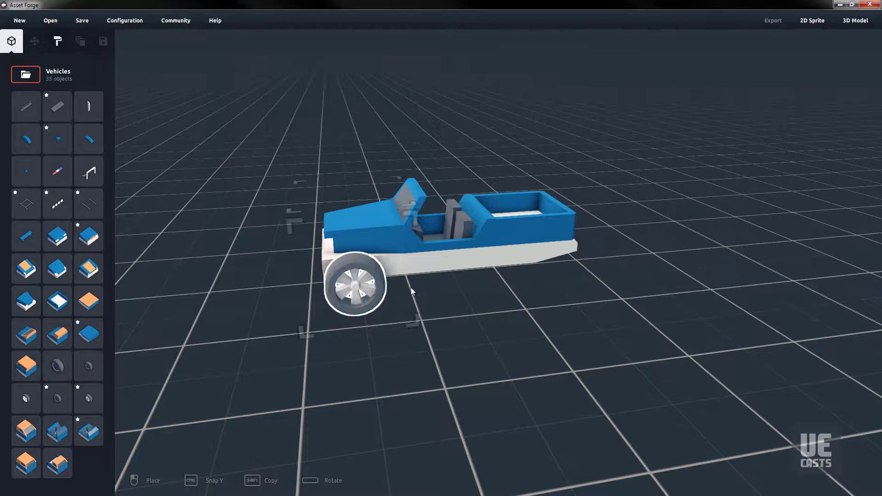
click(409, 289)
click(696, 264)
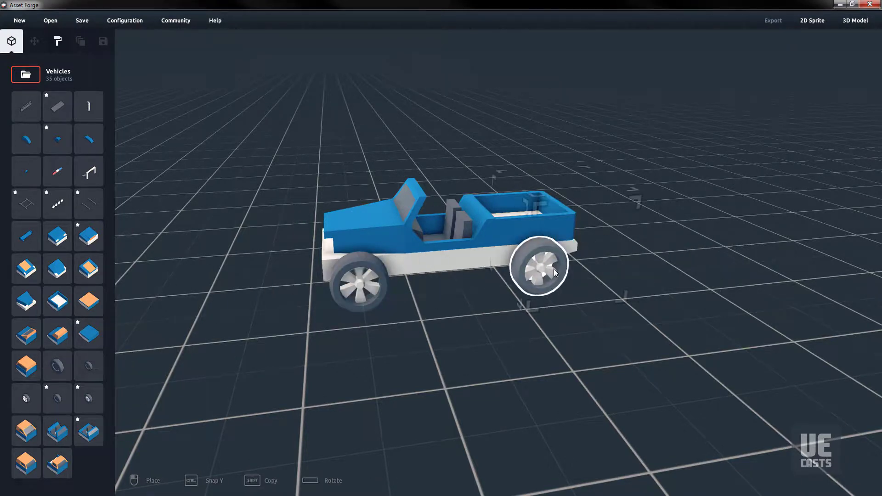
click(555, 272)
Move the two newly placed wheels outward from the chassis, the front one by 0.6.
right_drag(453, 327, 530, 313)
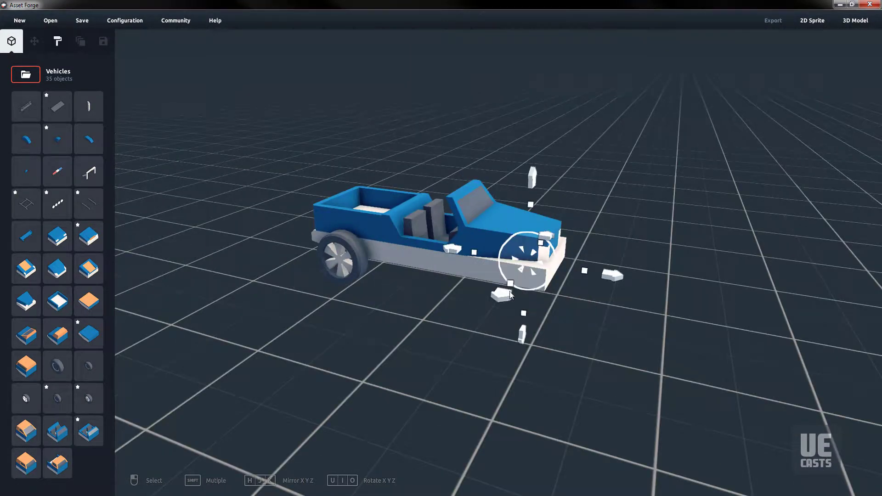
drag(509, 295, 413, 394)
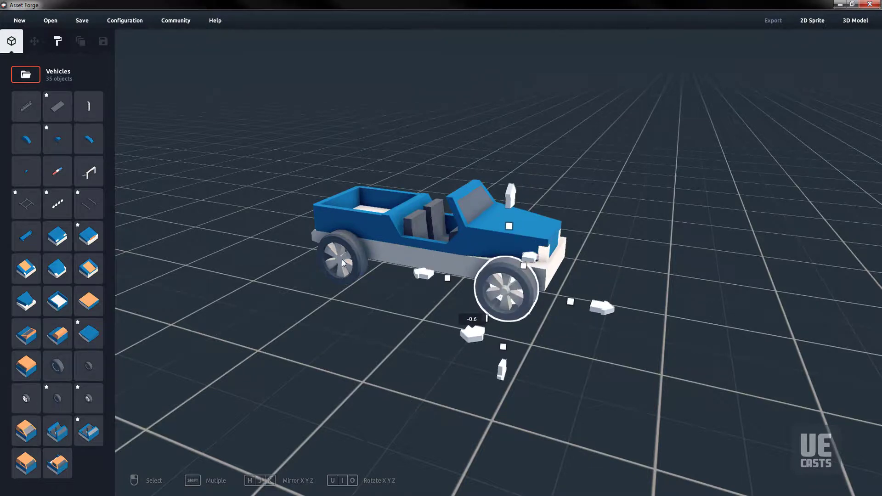
drag(342, 262, 285, 293)
click(786, 332)
Set up an OBJ 3D model export with merged blocks and browse the save location to the Collections folder.
right_drag(786, 332, 610, 353)
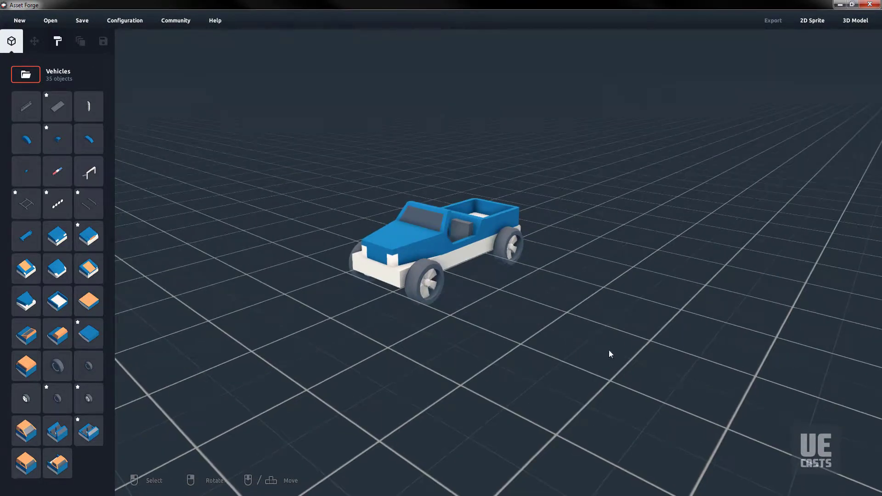
click(855, 21)
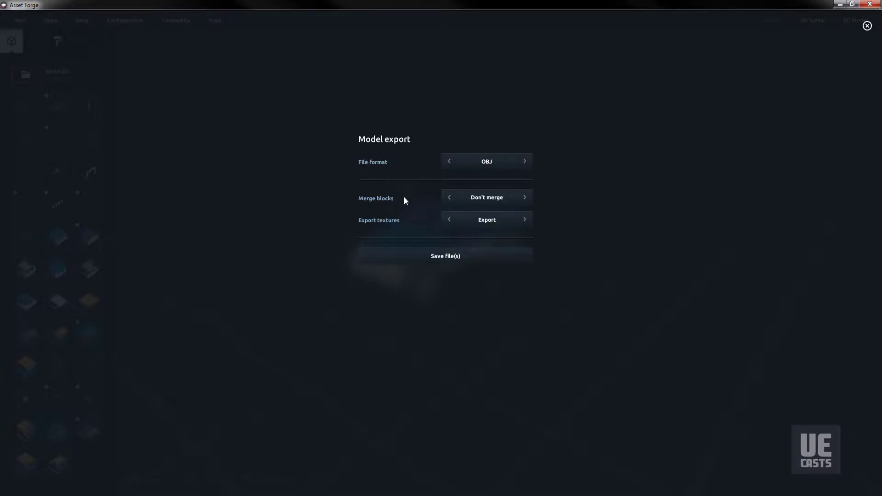
click(525, 198)
click(457, 258)
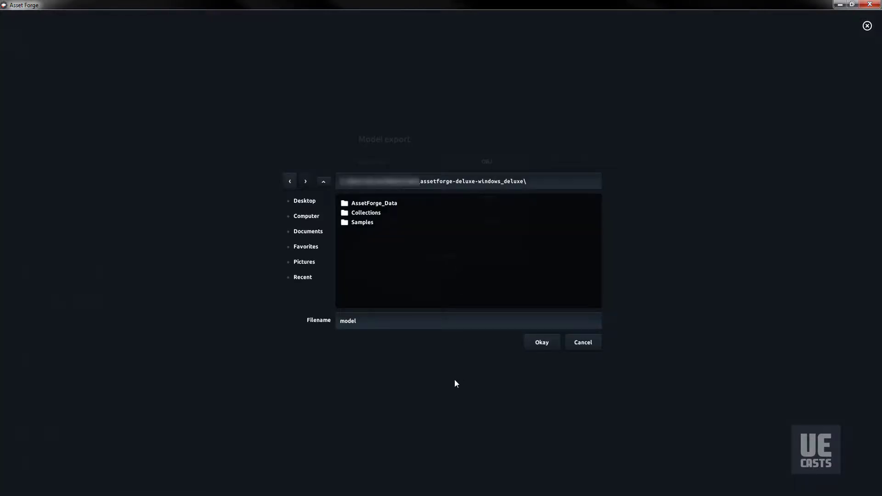
double_click(368, 213)
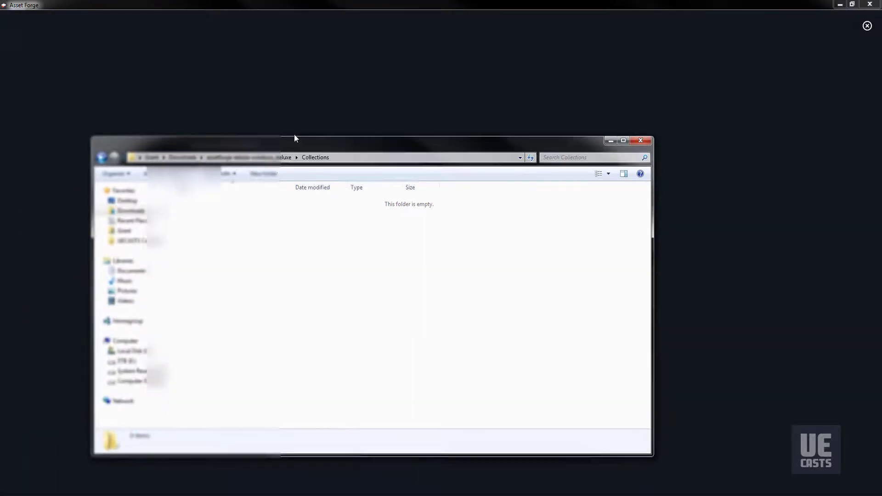
In Windows Explorer, create a folder named "Prebuilt Coll" inside the Collections folder.
right_click(317, 211)
mouse_move(376, 327)
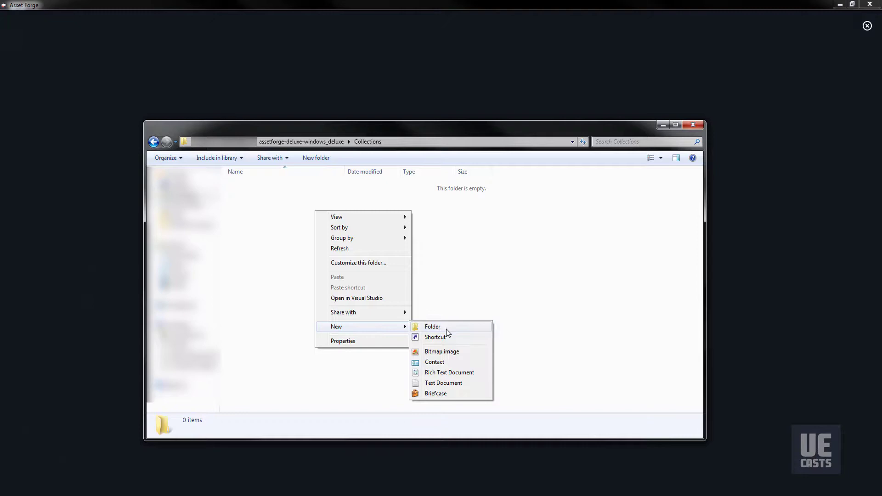
click(446, 329)
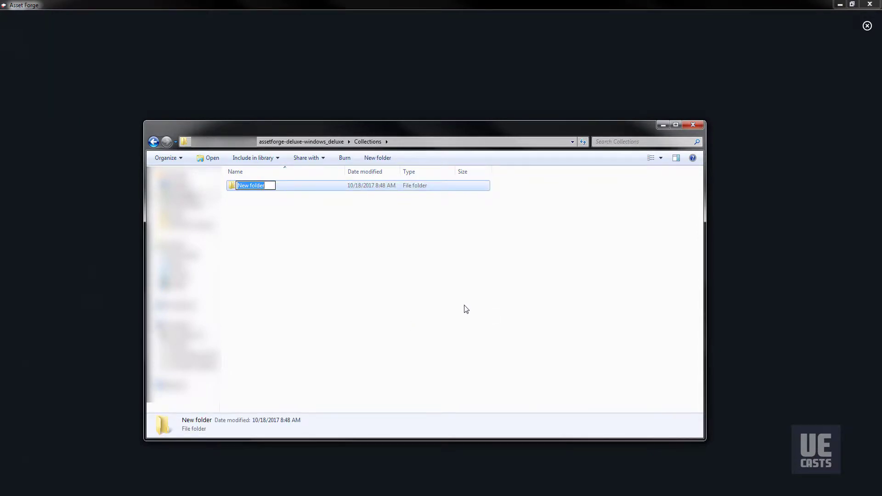
text(Prebuilt Coll)
key(Return)
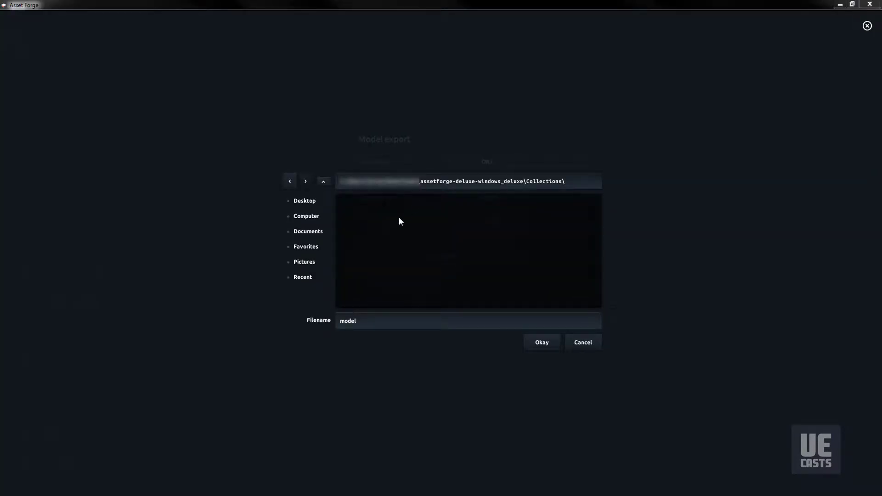
Restart the file save, export the model as "blue-car" into the new folder under Collections, and close the export dialog.
click(583, 342)
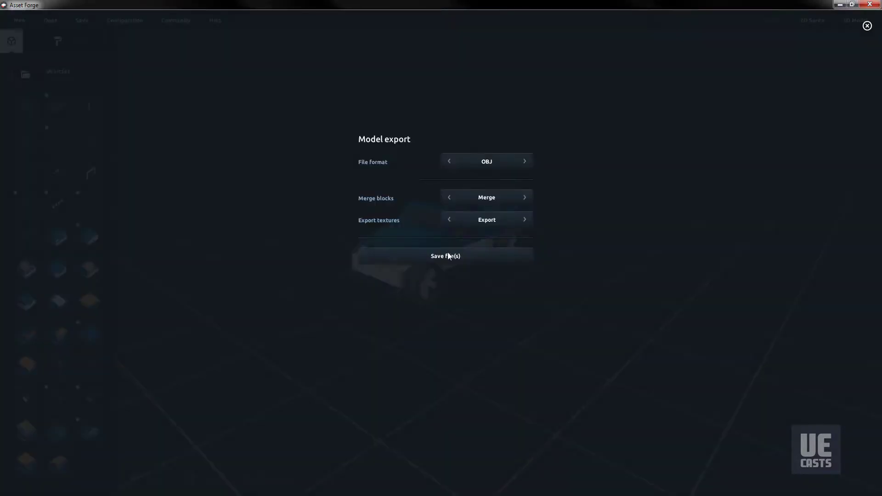
click(447, 252)
double_click(365, 213)
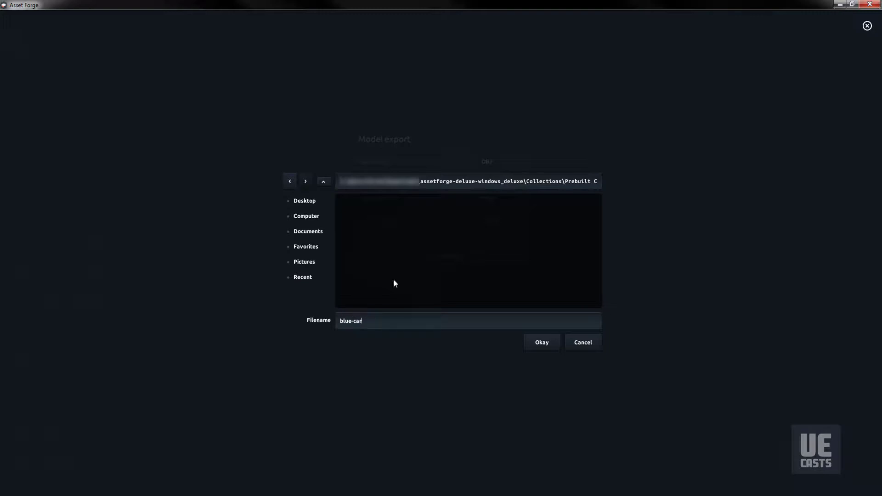
click(553, 343)
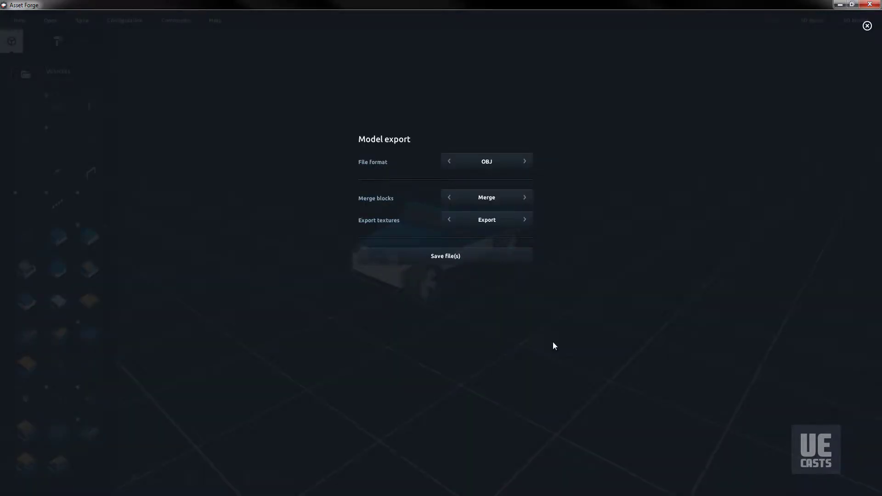
click(867, 26)
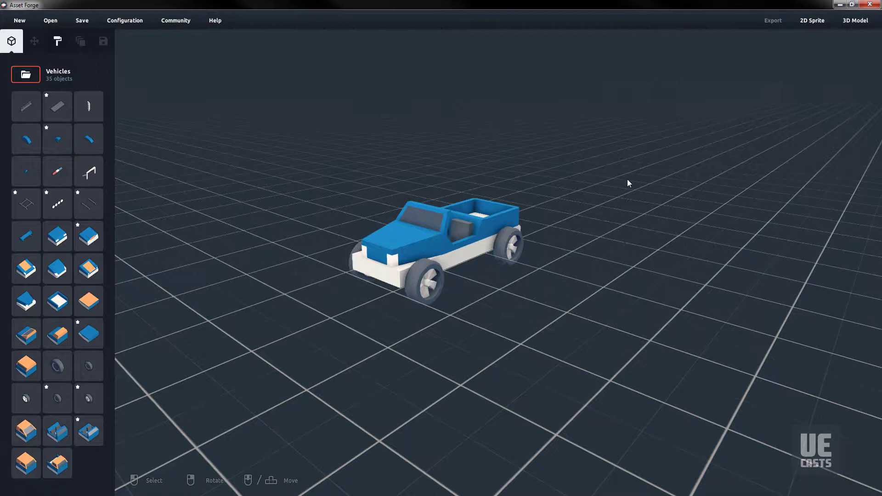
Add a bright red material and paint the car's hood, cab and cargo bed with it.
click(57, 42)
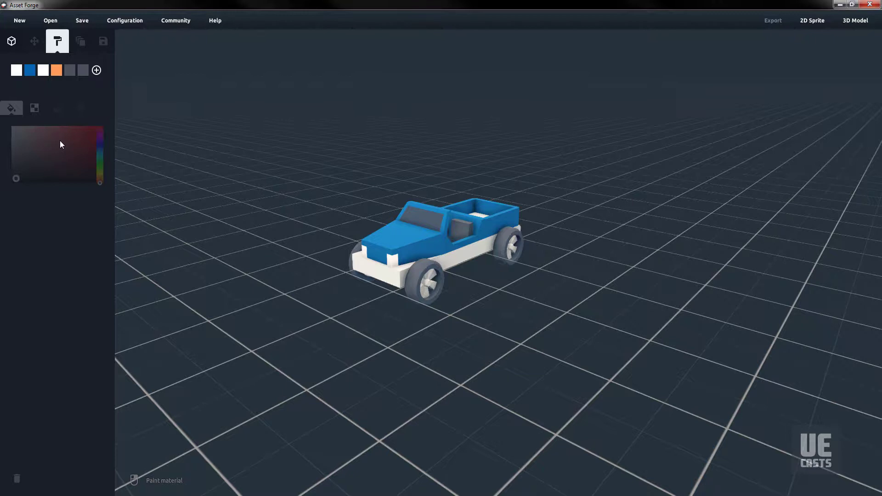
click(97, 70)
click(91, 133)
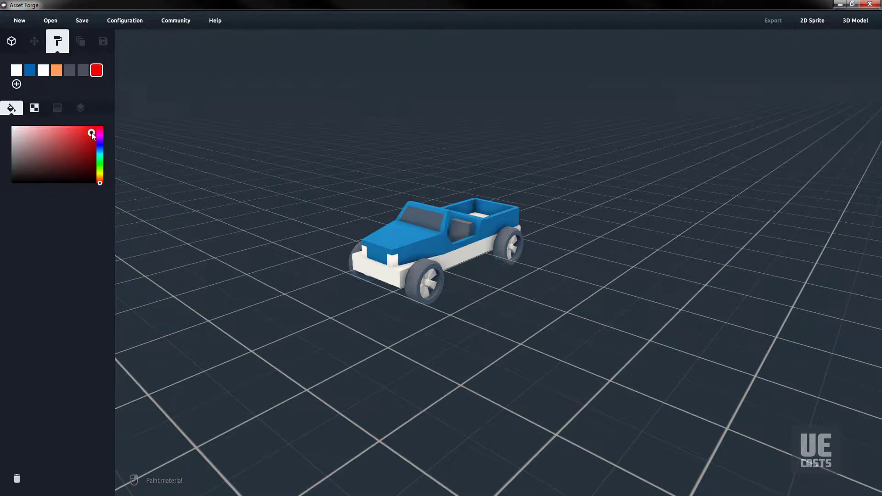
click(417, 245)
click(449, 248)
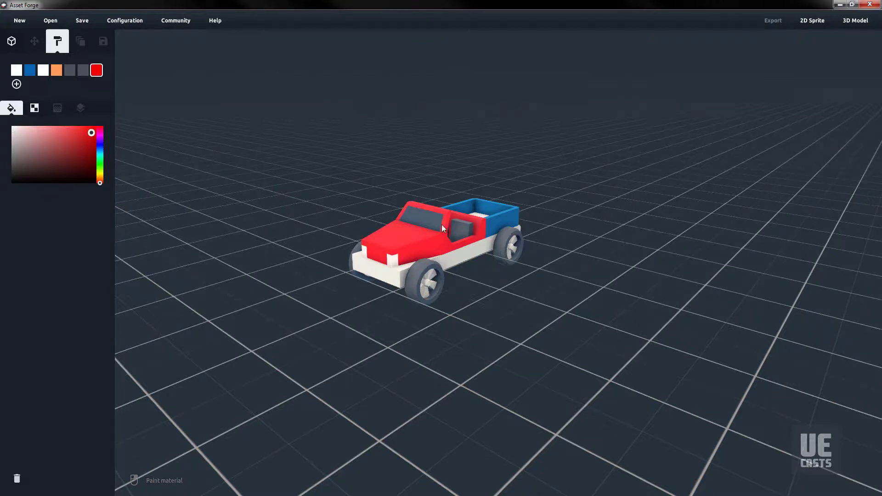
click(493, 222)
Replace the open-top cab with the closed orange-roofed cab block, fitting it between the hood and the cargo bed.
scroll(442, 282, up, 1)
click(12, 41)
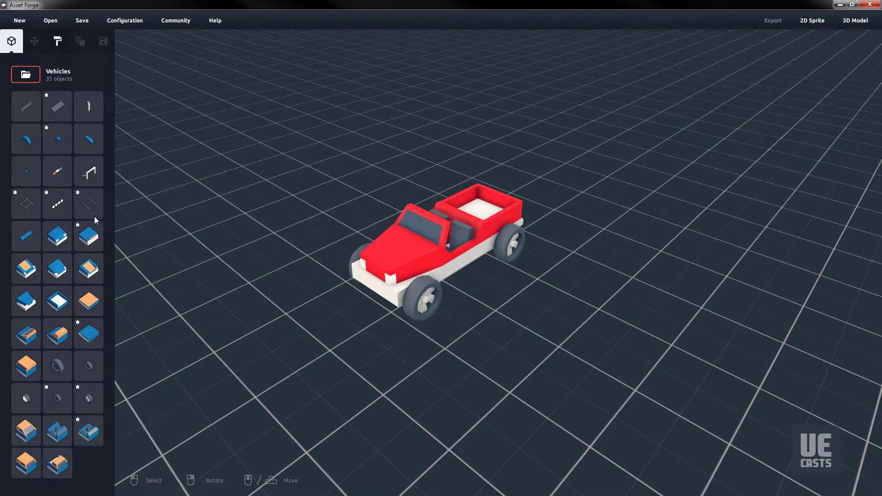
click(57, 463)
click(469, 261)
key(Delete)
click(501, 282)
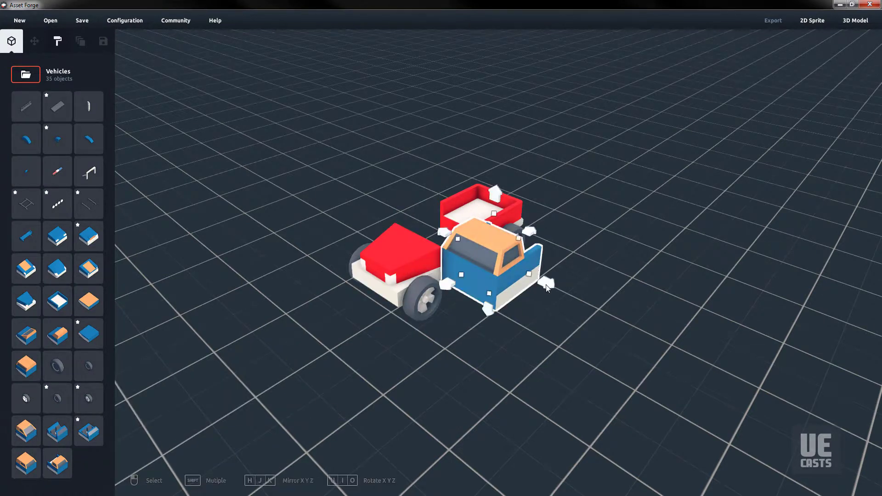
drag(541, 278, 463, 258)
Paint the closed cab's blue body and orange roof with the red material.
mouse_move(462, 259)
right_down()
mouse_move(549, 268)
mouse_move(528, 266)
right_up()
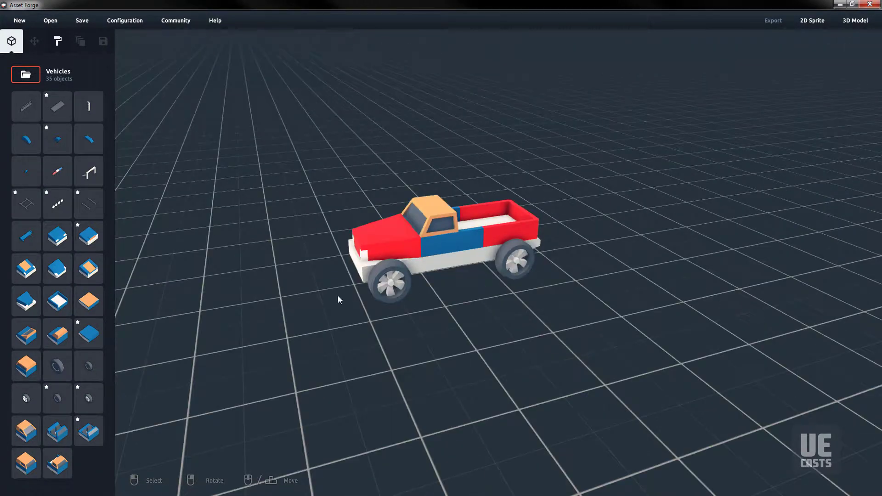
click(57, 41)
click(445, 247)
right_drag(445, 246, 462, 330)
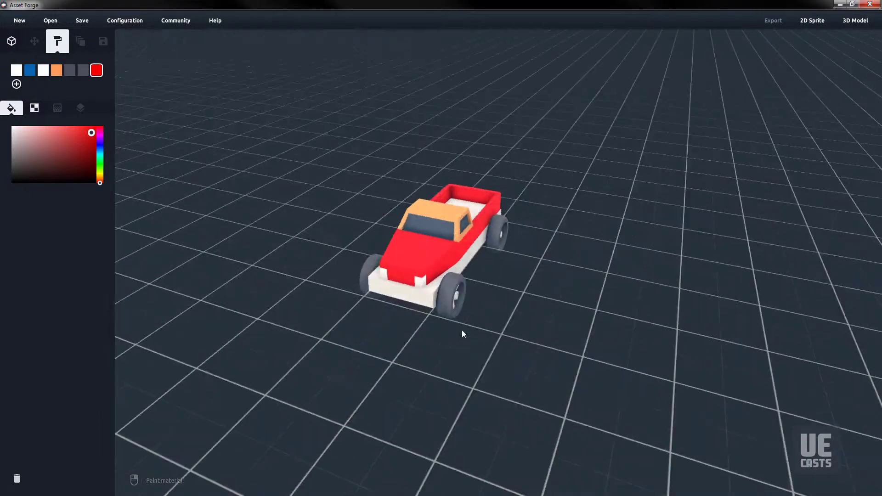
click(415, 208)
Export the red truck as an OBJ model with merged blocks, saving it as "red-truck" in the custom collection folder.
mouse_move(415, 207)
right_down()
mouse_move(468, 282)
mouse_move(513, 267)
right_up()
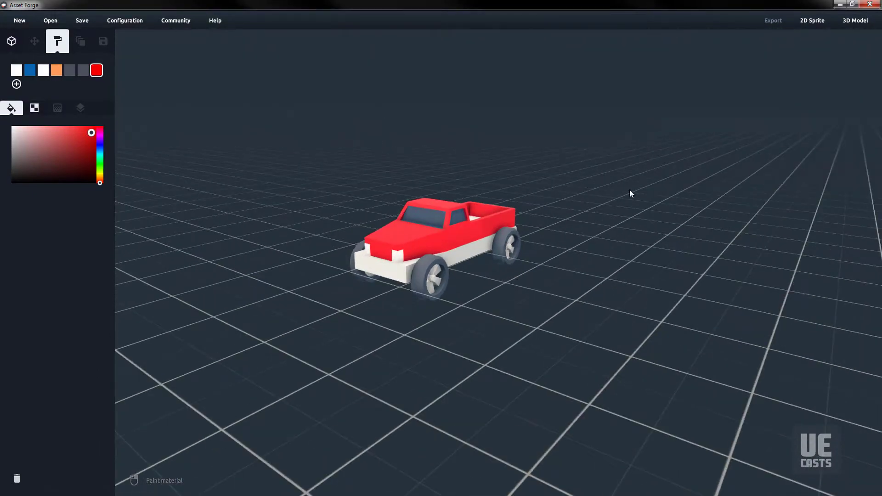
click(856, 20)
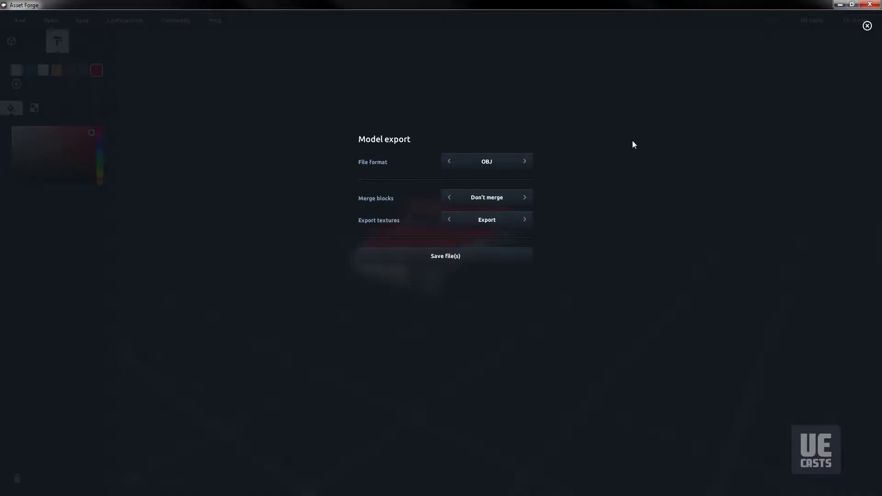
click(526, 200)
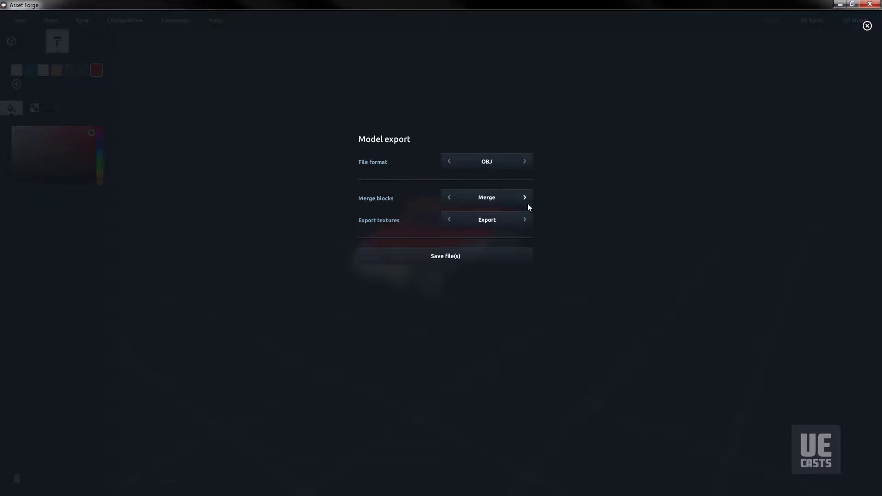
click(479, 257)
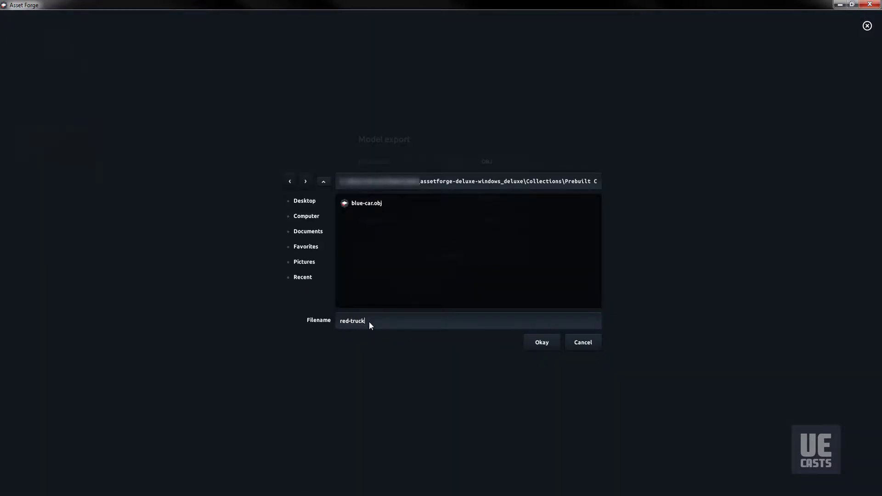
click(542, 343)
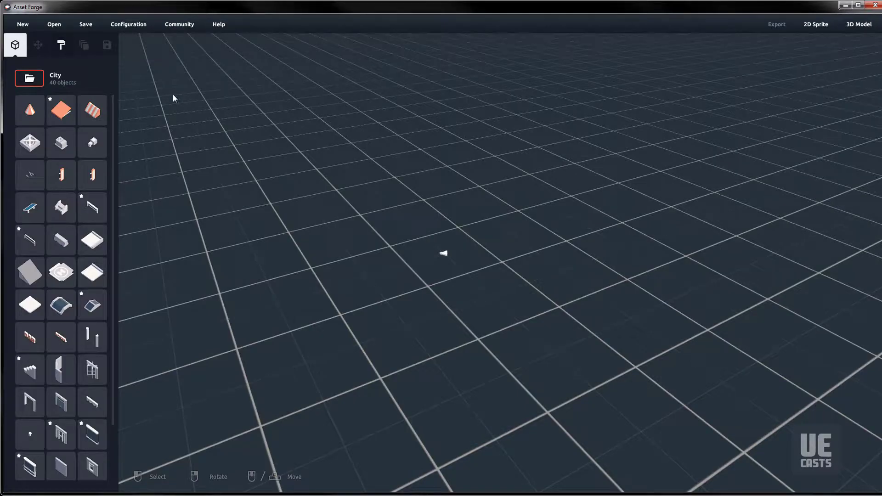
Open the Prebuilt Cars (Custom) block collection.
click(29, 79)
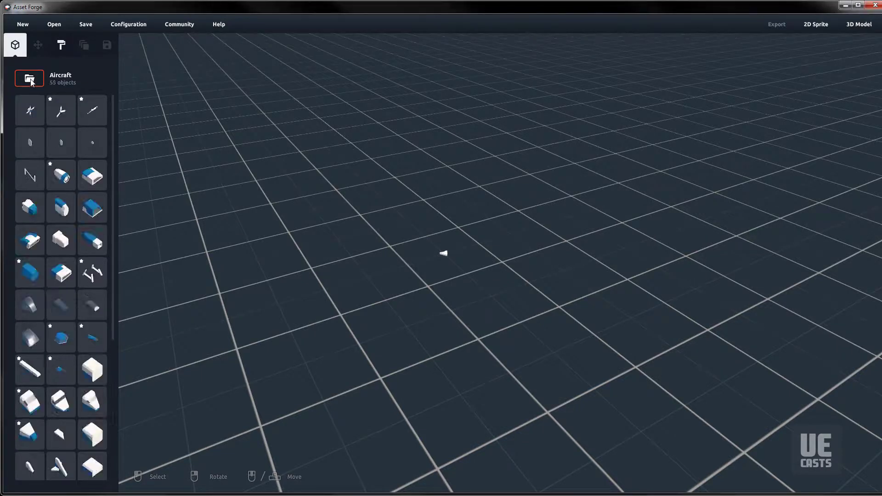
click(30, 79)
click(29, 79)
click(31, 79)
scroll(31, 82, down, 1)
Place the blue car and the red truck from the custom collection side by side on the grid.
click(30, 110)
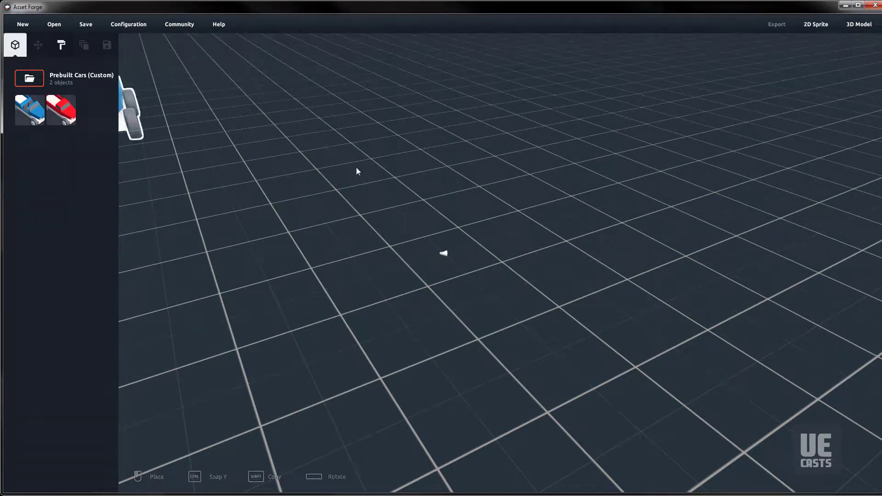
click(59, 110)
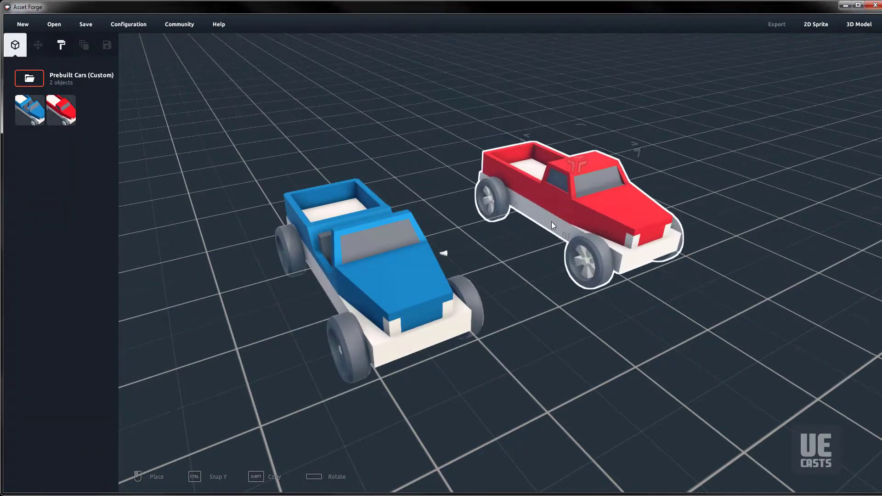
click(552, 222)
right_drag(611, 328, 543, 328)
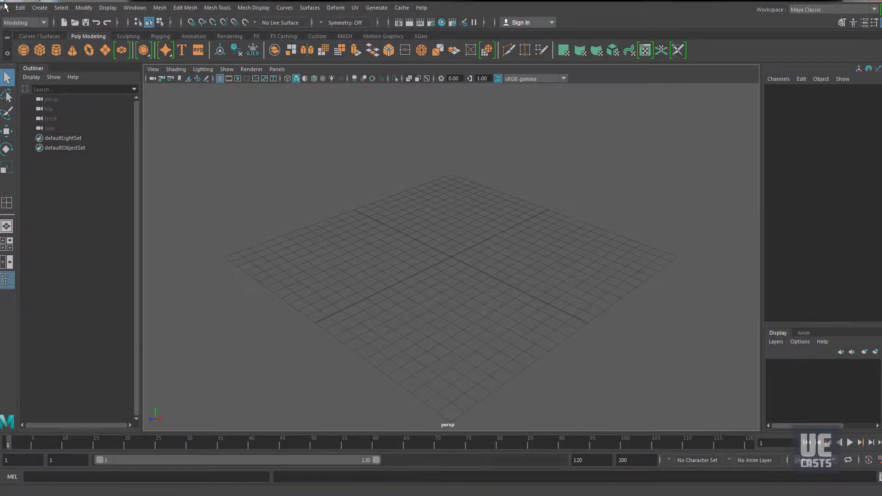
In Maya, import the file asset-forge-square.obj into the empty scene.
click(4, 7)
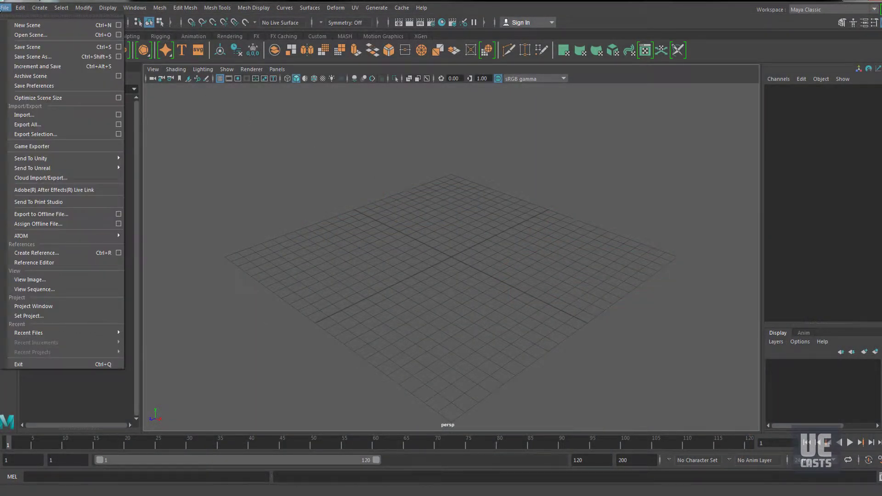
click(41, 113)
click(184, 147)
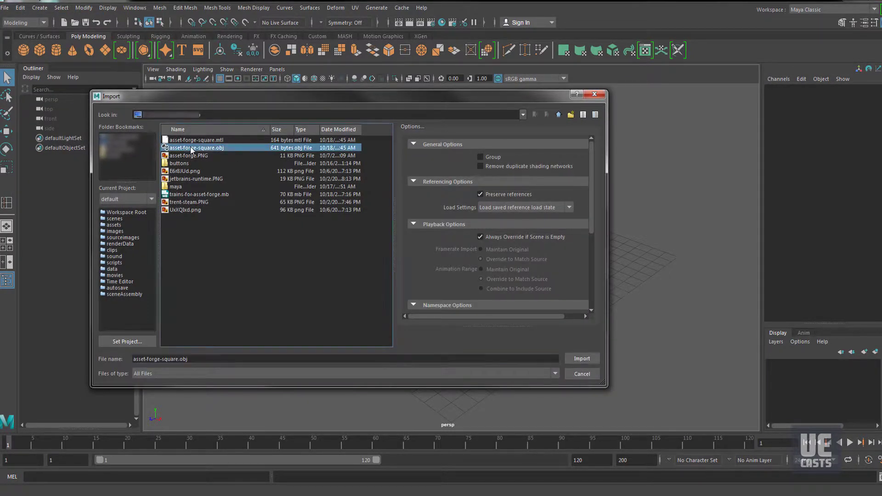
click(588, 357)
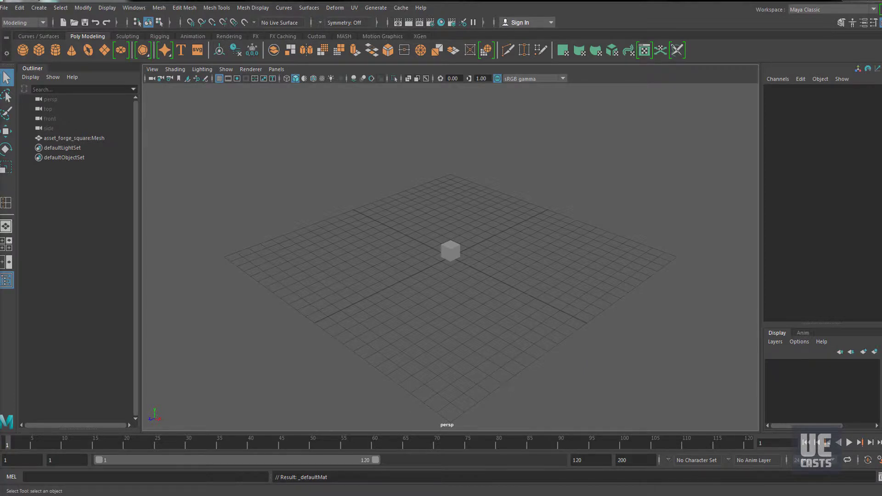
Add a polygon cube at the origin and set its X, Y and Z translation to 0.5.
click(407, 233)
scroll(451, 257, up, 5)
click(39, 49)
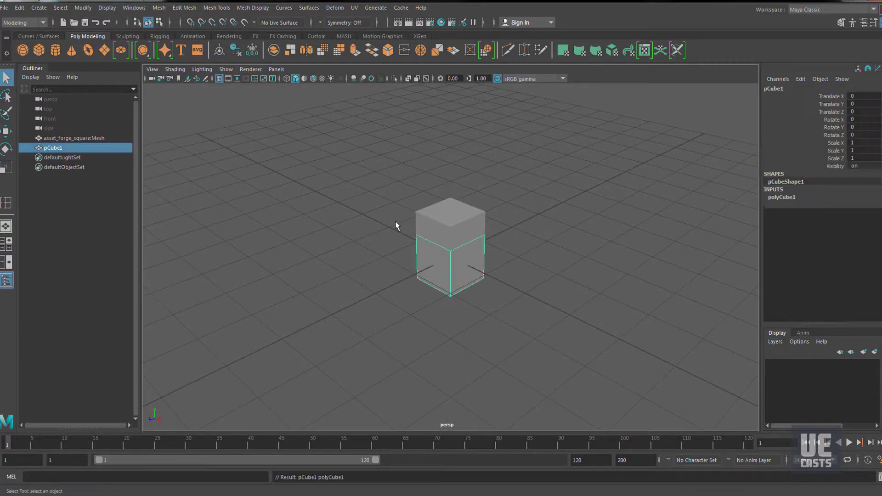
key(w)
drag(451, 256, 481, 233)
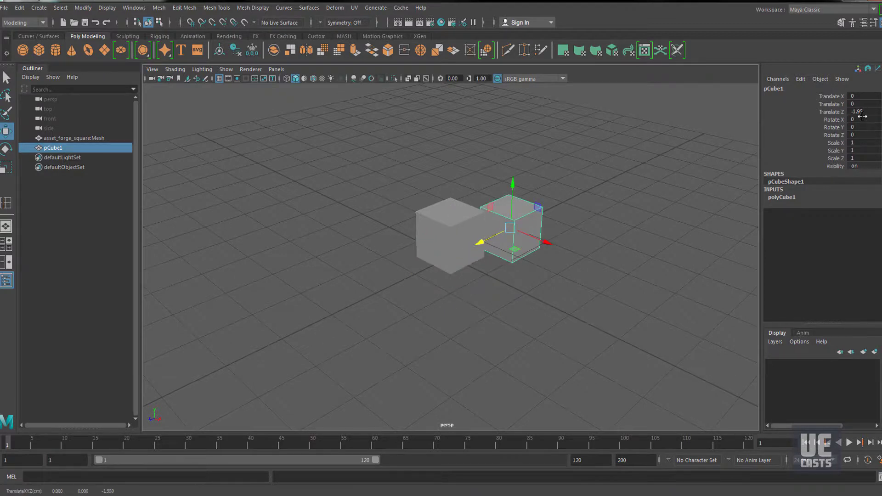
drag(863, 96, 866, 112)
text(0.5)
key(Return)
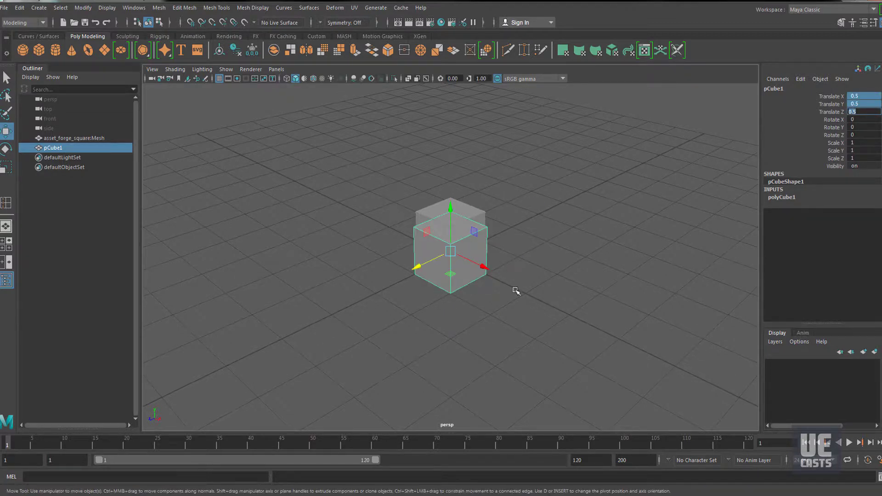
Move the new cube to about Z -1.27 to compare it with the imported square mesh, and delete the imported mesh.
drag(419, 266, 478, 224)
click(466, 246)
click(466, 246)
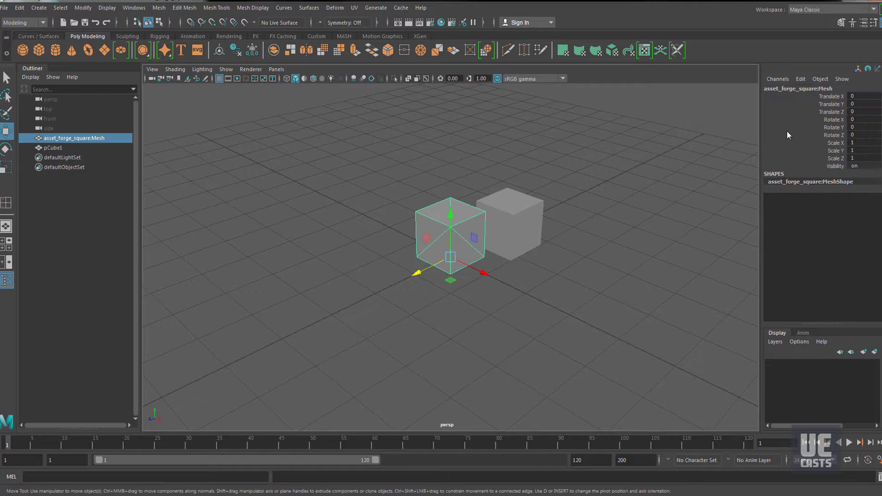
drag(601, 207, 370, 282)
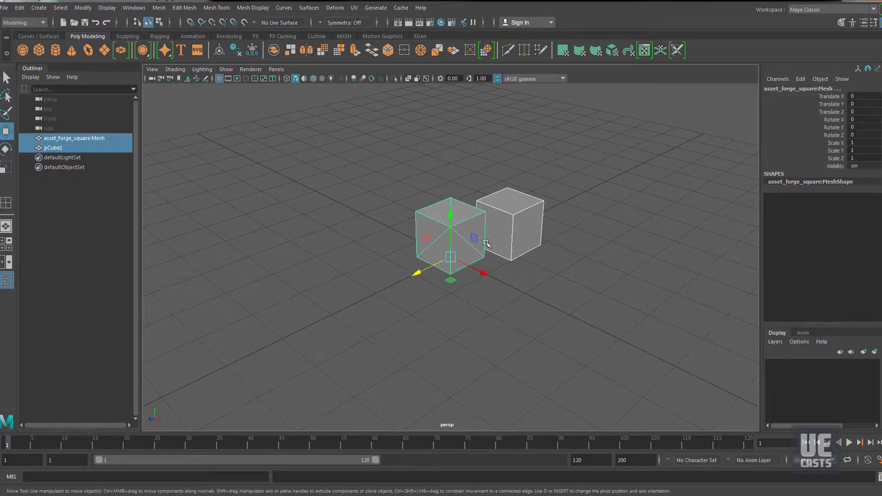
click(504, 233)
click(462, 240)
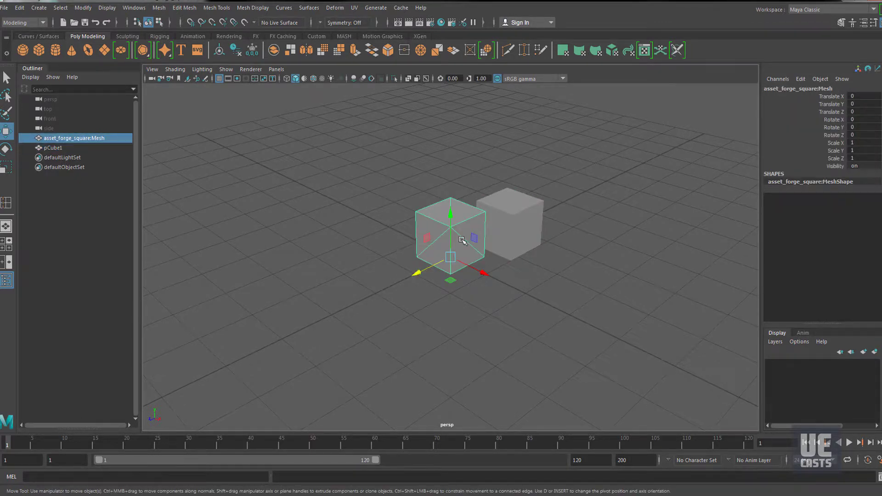
key(Delete)
Snap the remaining cube onto the grid origin and set its Z scale to 3.
click(510, 223)
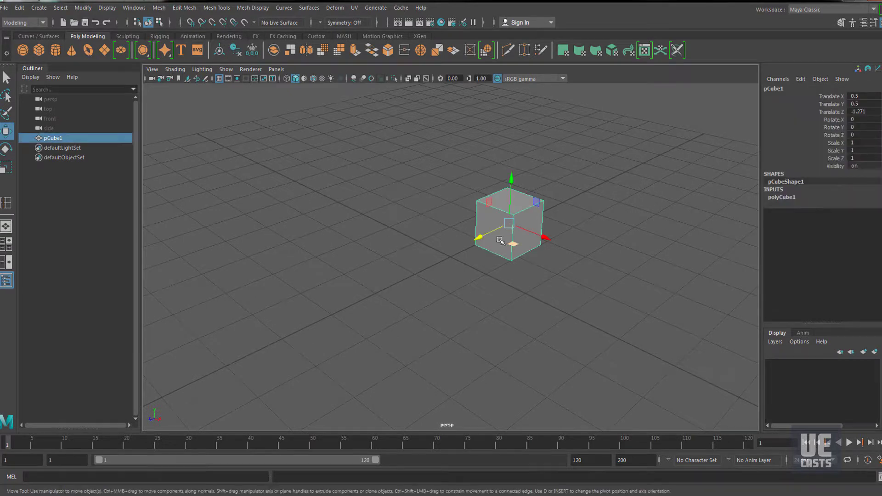
key(x)
drag(509, 224, 458, 252)
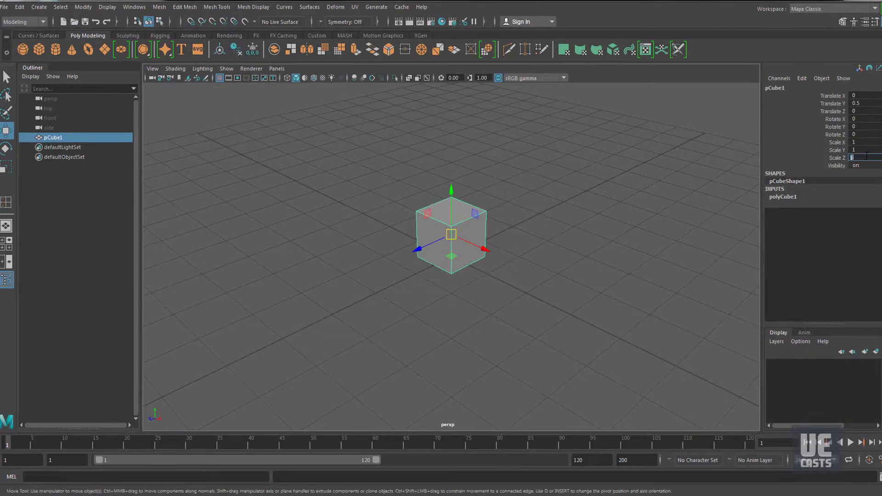
text(3)
key(Return)
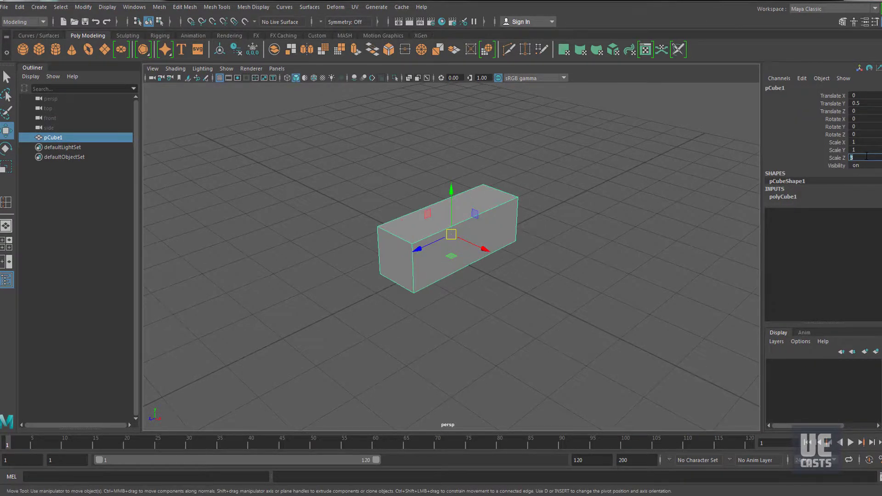
Bevel the two long top edges of the stretched block with a fraction of 0.5.
alt+drag(647, 199, 516, 221)
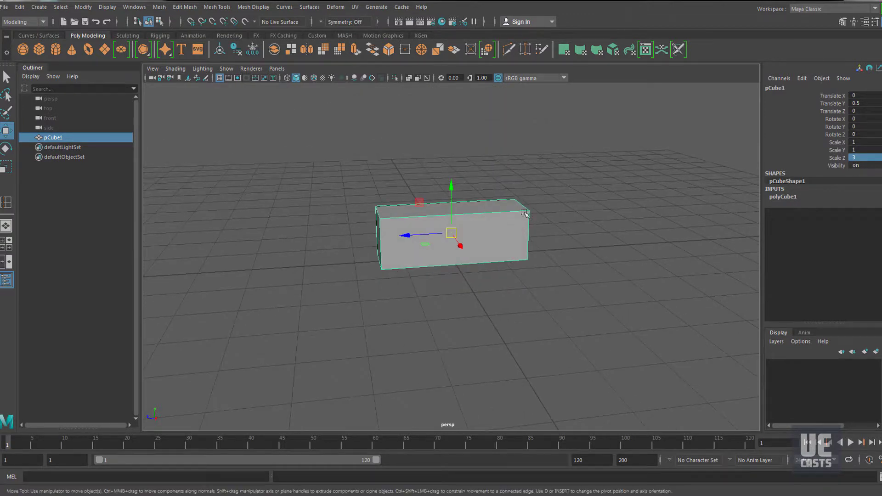
right_drag(399, 205, 398, 178)
drag(403, 173, 430, 221)
click(390, 51)
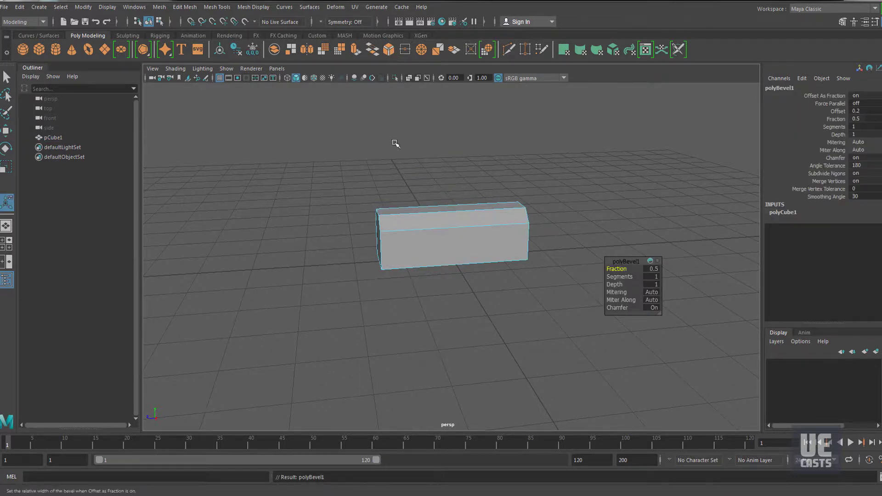
Duplicate the beveled block and move the copy along X to about 2.44.
alt+drag(388, 178, 451, 177)
mouse_move(577, 217)
alt+mouse_down()
mouse_move(546, 218)
mouse_move(626, 217)
mouse_move(577, 223)
alt+mouse_up()
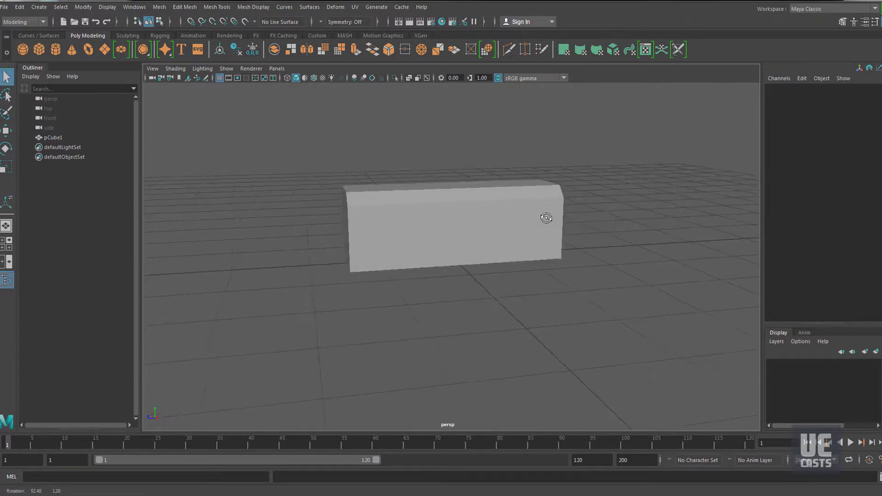
key(ctrl+d)
key(w)
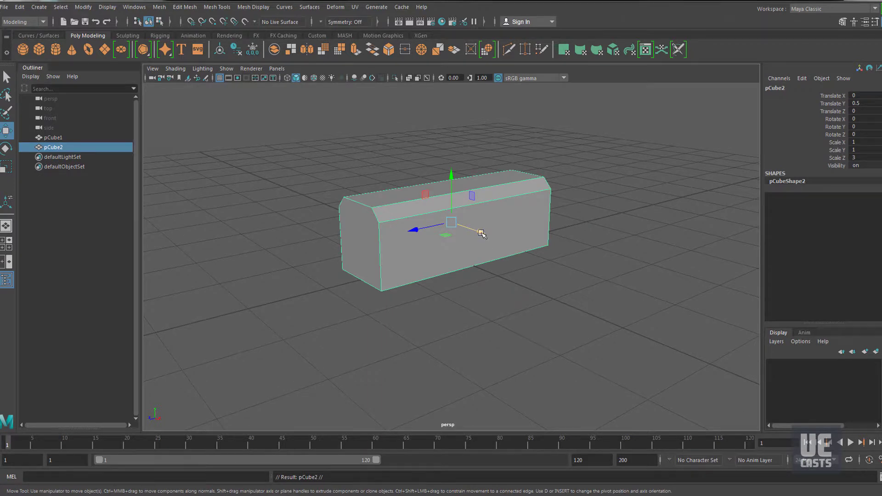
drag(481, 233, 621, 279)
alt+drag(637, 333, 604, 330)
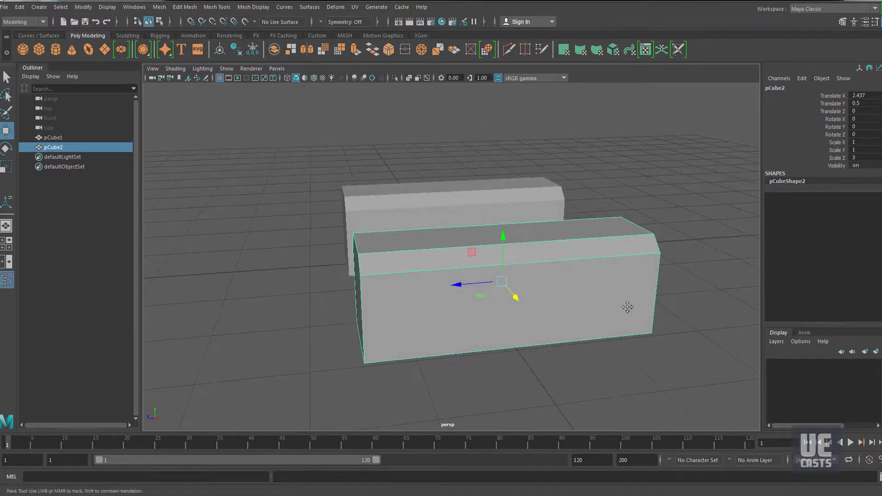
Set the copy's Z scale to 1, then position it at about X 3.05, snapped forward to the grid along Z.
alt+middle_drag(627, 307, 627, 309)
text(1)
key(Return)
drag(515, 298, 536, 322)
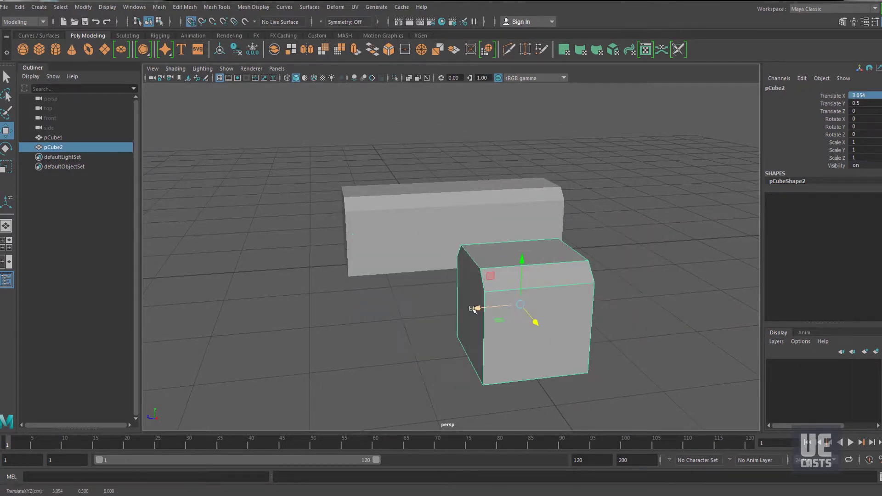
key(x)
drag(476, 309, 448, 317)
Use Multi-Cut to split the short block's front face with a horizontal edge between the lower corners of its bevels.
alt+drag(407, 353, 403, 344)
alt+drag(376, 288, 384, 289)
shift+right_drag(399, 246, 456, 280)
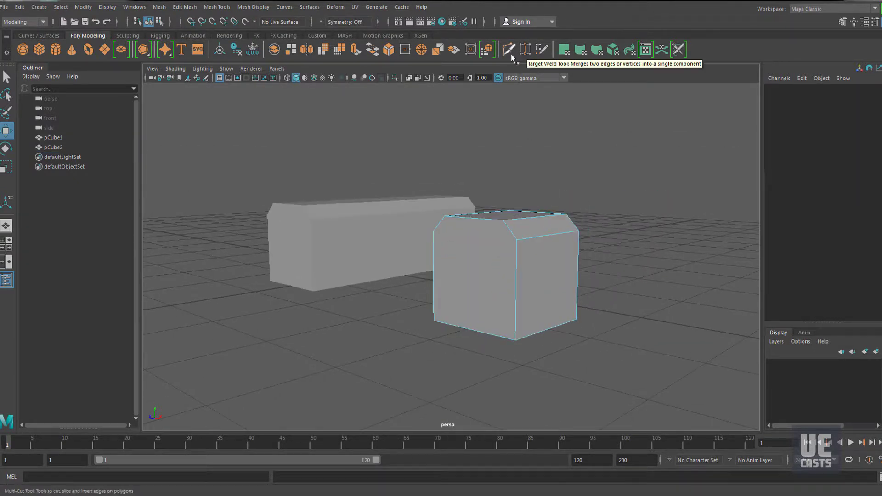
click(510, 52)
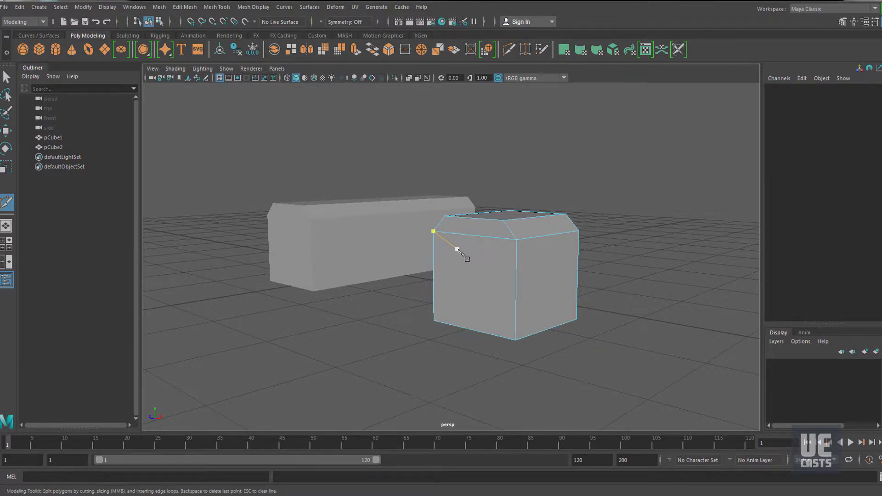
right_drag(457, 240, 474, 260)
Extrude both front faces of the short block outward by about 0.43.
key(w)
click(475, 230)
shift+click(474, 262)
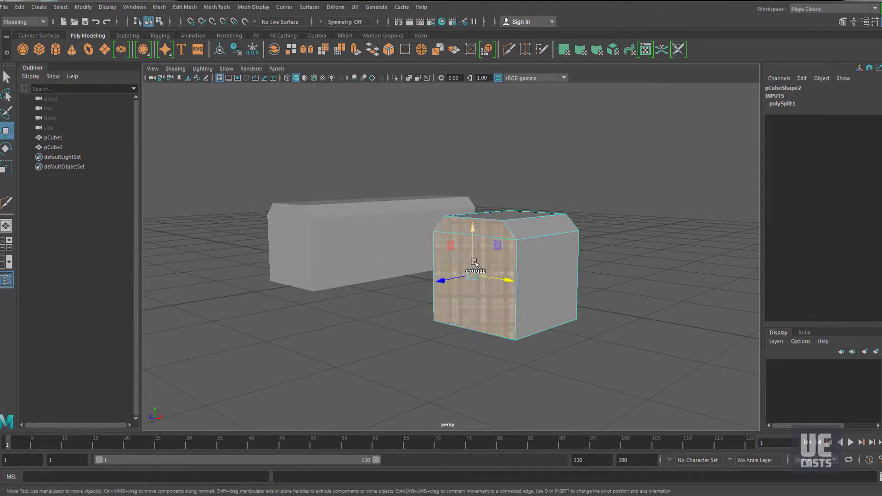
key(ctrl+e)
drag(451, 287, 420, 293)
alt+drag(487, 301, 431, 312)
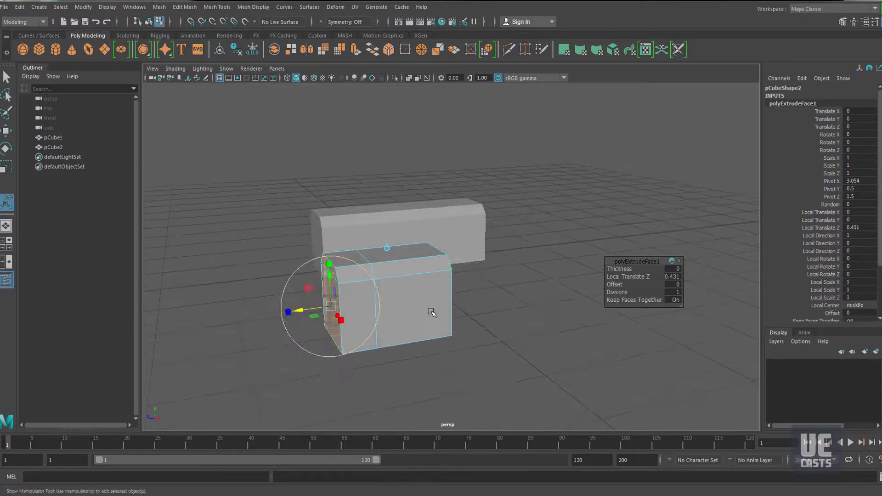
Move the extruded section's top front edge back toward the original block to form a sloping nose.
scroll(431, 313, up, 3)
alt+middle_drag(432, 313, 521, 268)
key(q)
right_drag(418, 209, 418, 176)
click(409, 199)
key(w)
drag(361, 198, 431, 195)
click(404, 216)
click(432, 195)
double_click(481, 198)
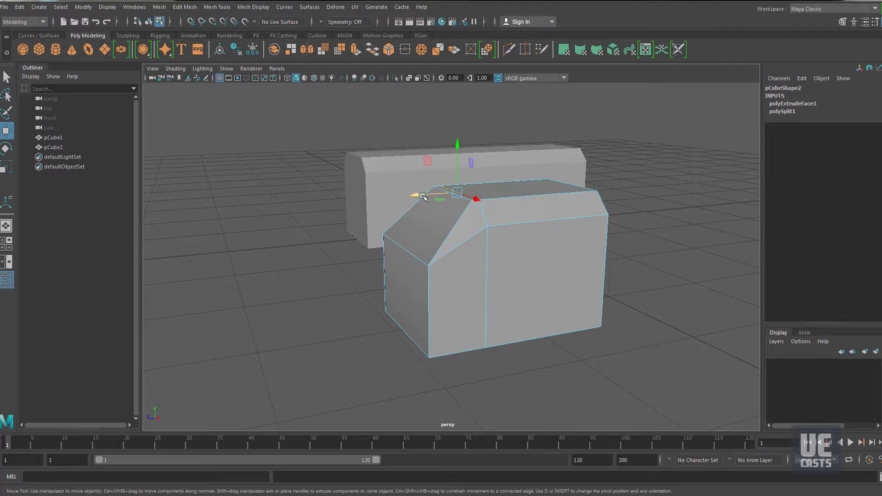
Lower the horizontal edge across the nose's front to about Y 0.51.
drag(417, 262, 478, 280)
scroll(504, 254, up, 3)
click(360, 279)
drag(357, 237, 357, 255)
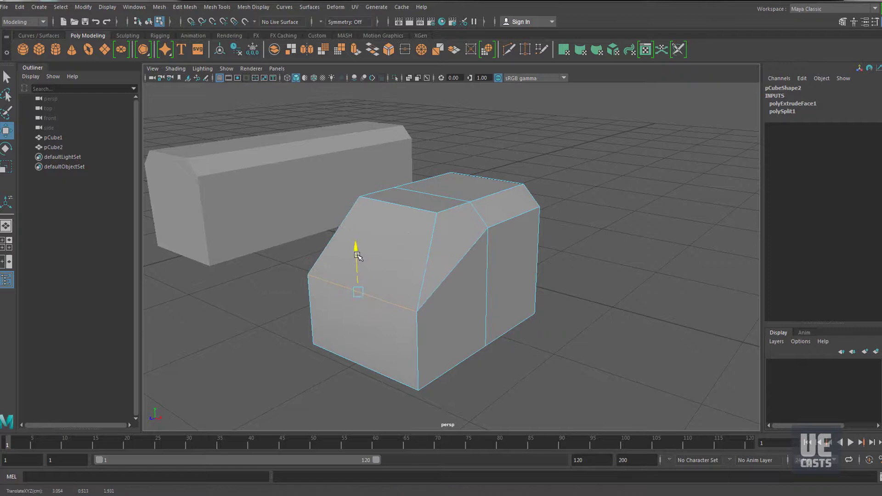
Move the upper edge of the nose's sloped face slightly forward and down.
click(414, 207)
drag(367, 214, 356, 219)
drag(387, 160, 387, 172)
click(405, 281)
alt+drag(405, 281, 375, 273)
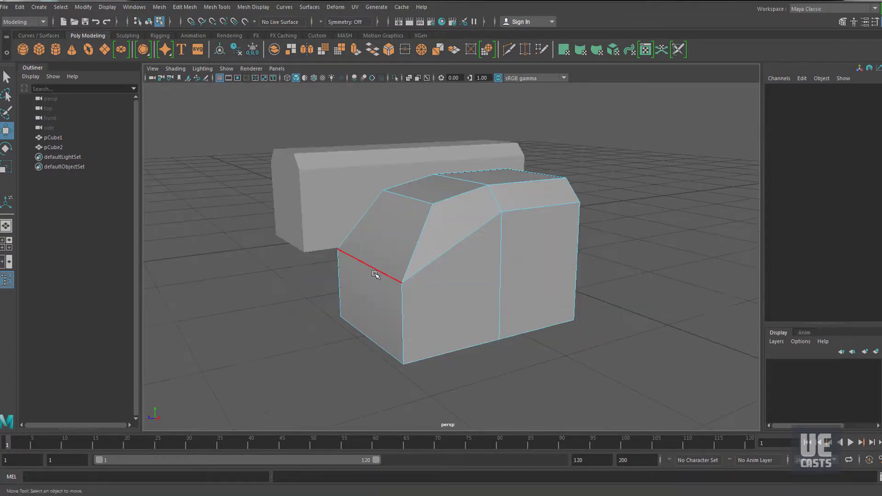
Scale the nose's lower front face and its sloped face slightly narrower so the front of the short block tapers.
alt+drag(398, 317, 461, 275)
right_drag(444, 224, 449, 257)
click(452, 273)
key(r)
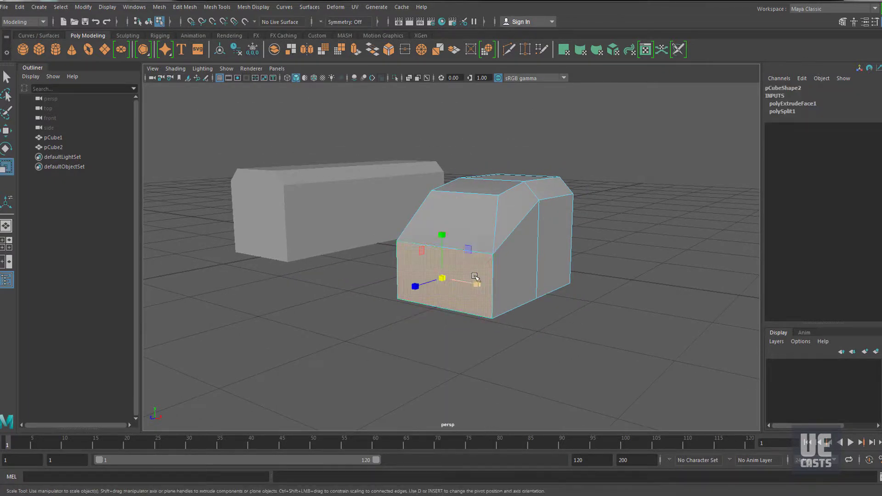
shift+click(468, 237)
mouse_move(490, 256)
mouse_down()
mouse_move(481, 255)
mouse_move(528, 260)
mouse_move(505, 264)
mouse_up()
click(592, 229)
scroll(515, 256, up, 1)
click(544, 272)
drag(612, 282, 608, 279)
click(583, 193)
drag(614, 209, 611, 209)
Spread the two vertices at the upper end of the nose's slope farther apart along X.
right_drag(586, 193, 535, 177)
click(534, 176)
shift+click(611, 177)
key(w)
key(r)
drag(615, 181, 629, 182)
Snap each upper slope vertex along X into line with the matching roof corner on its side.
click(522, 177)
key(w)
key(v)
drag(551, 177, 526, 162)
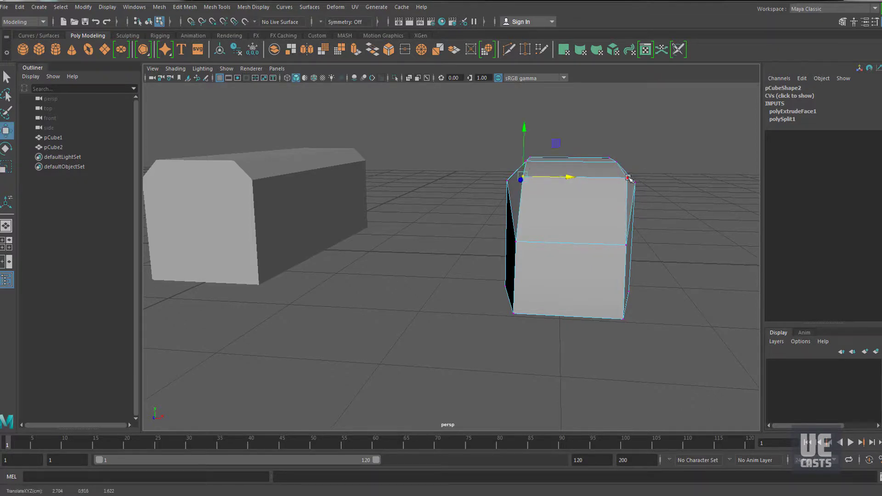
click(625, 179)
key(v)
drag(664, 177, 424, 227)
click(607, 200)
Move the whole nosed block back along Z to 0.5.
right_drag(424, 226, 473, 211)
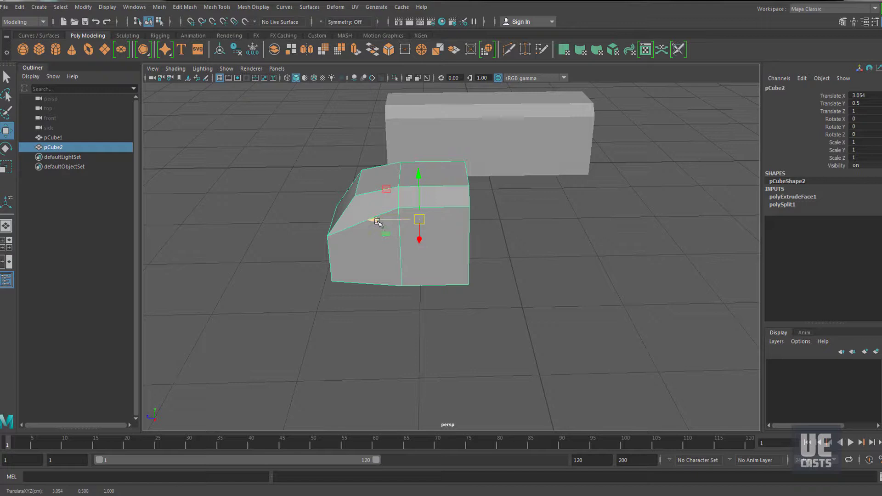
drag(446, 228, 476, 229)
alt+drag(476, 230, 481, 218)
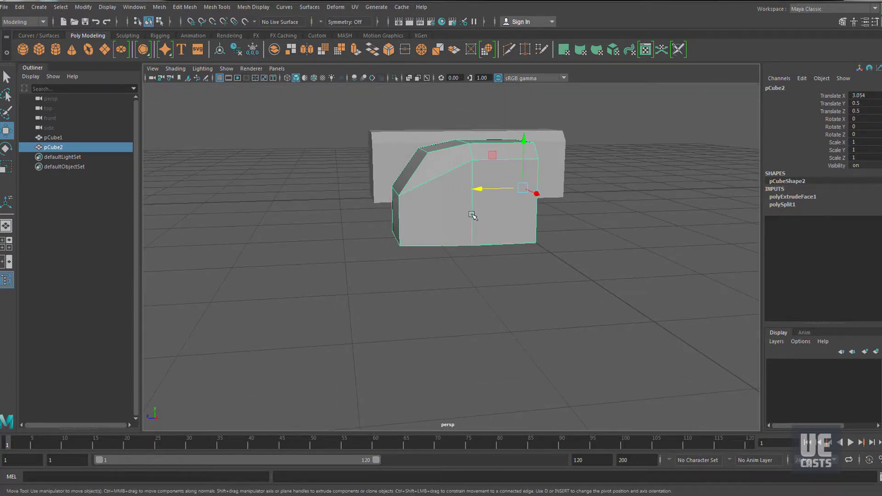
Reposition the nosed block's middle and front vertices along Z, placing the front ones at Z 1.5.
right_drag(472, 214, 472, 186)
click(472, 184)
key(4)
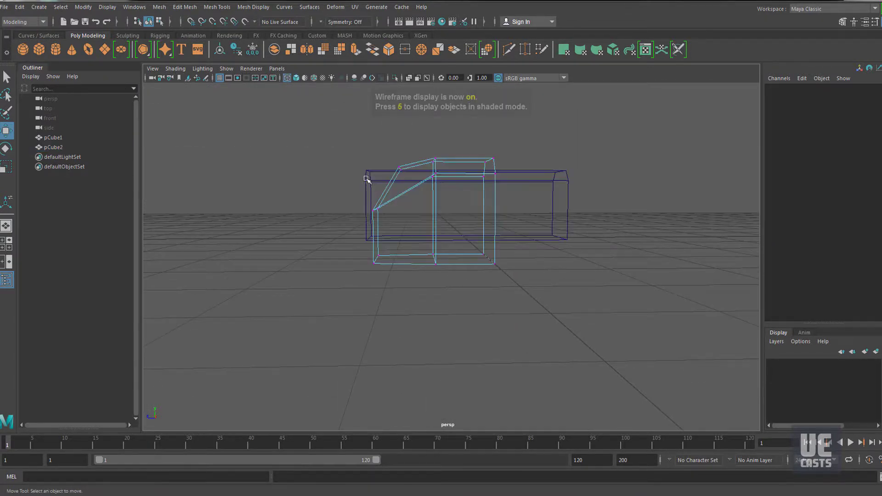
drag(367, 179, 448, 280)
drag(360, 210, 407, 271)
drag(348, 236, 299, 236)
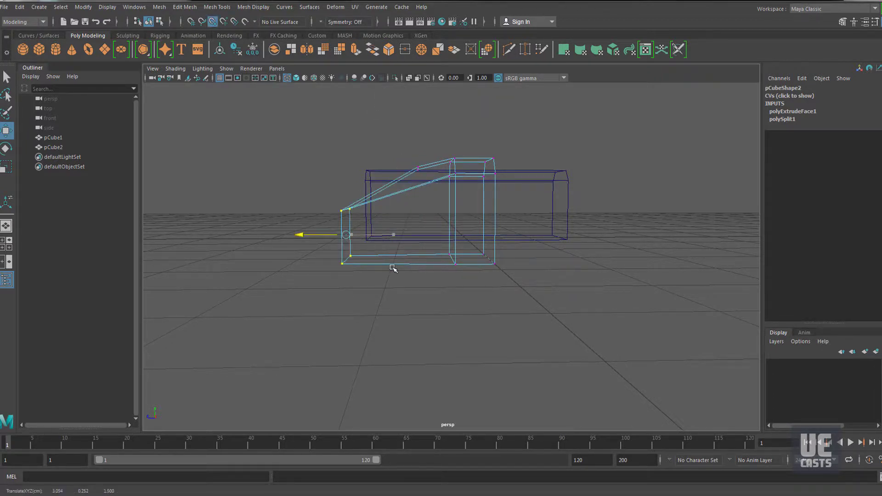
key(5)
right_drag(466, 226, 512, 212)
click(516, 214)
Duplicate the long beveled block, move the copy to X 5.67 and set its Scale Z to 1.
mouse_move(450, 271)
alt+mouse_down()
mouse_move(518, 291)
mouse_move(570, 288)
mouse_move(492, 273)
alt+mouse_up()
key(ctrl+d)
drag(407, 208, 763, 315)
alt+right_drag(635, 311, 533, 307)
alt+middle_drag(424, 270, 390, 267)
alt+right_drag(391, 267, 523, 255)
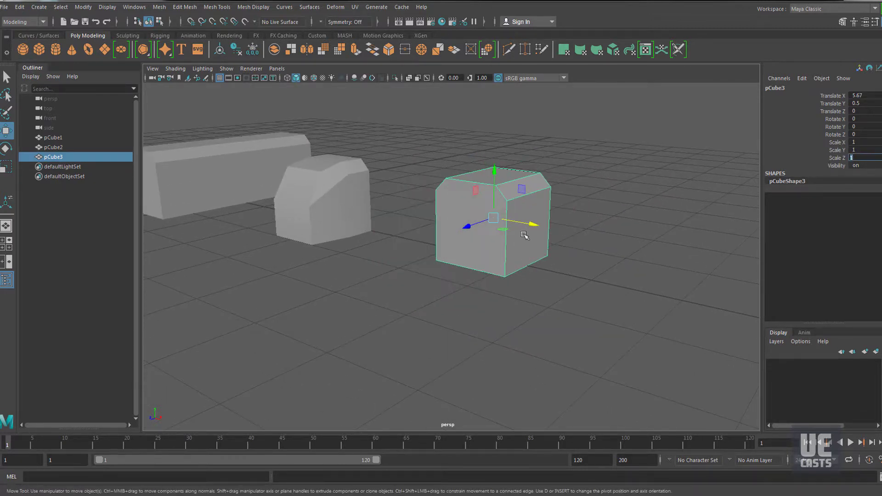
Extrude the front face of the new short block outward to lengthen it.
alt+right_drag(524, 234, 472, 264)
alt+drag(472, 264, 463, 210)
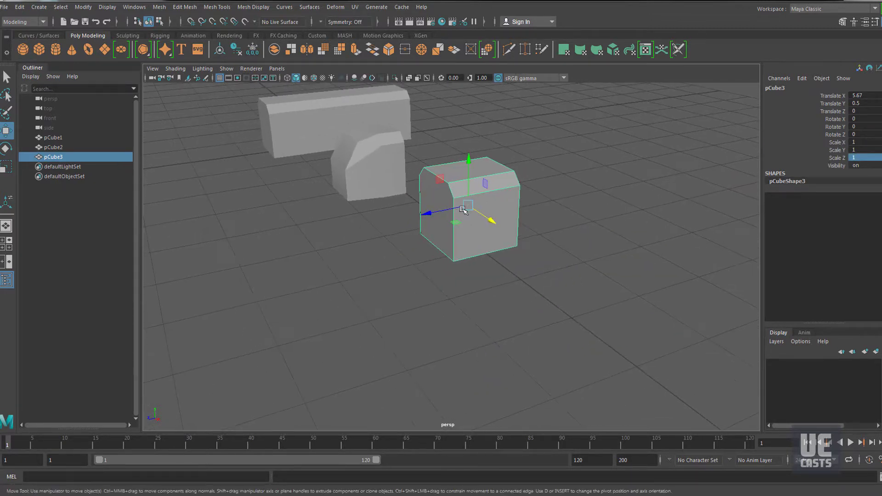
right_drag(429, 194, 419, 203)
drag(402, 220, 374, 228)
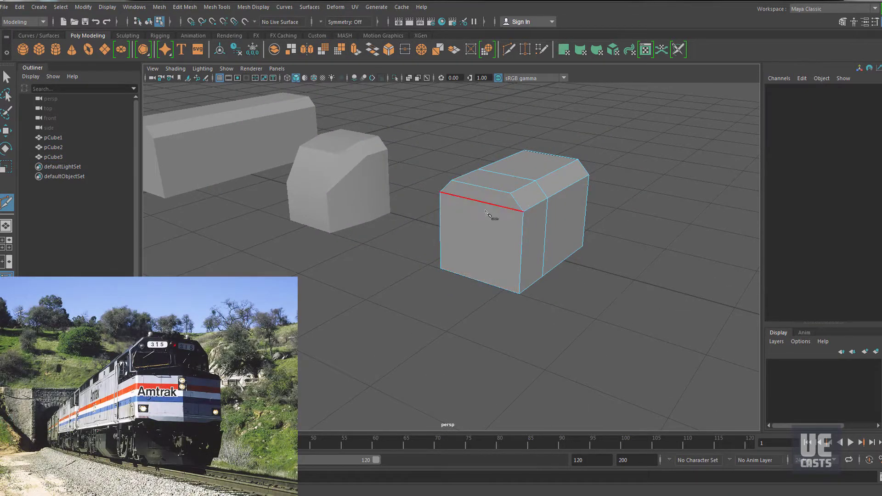
Cut a line across the front face and back to the side seams, and snap its two front corner vertices level.
alt+drag(435, 233, 551, 221)
click(563, 155)
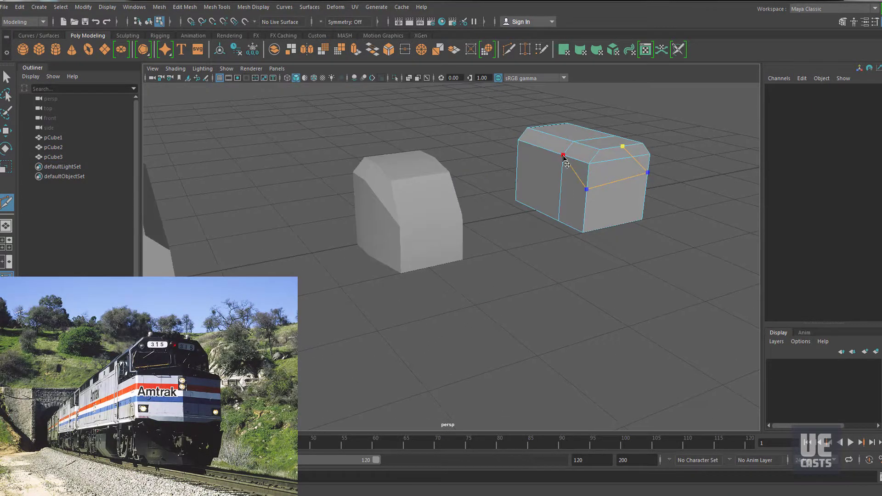
right_click(563, 155)
key(w)
click(583, 189)
alt+drag(578, 188, 519, 201)
key(v)
drag(446, 147, 529, 197)
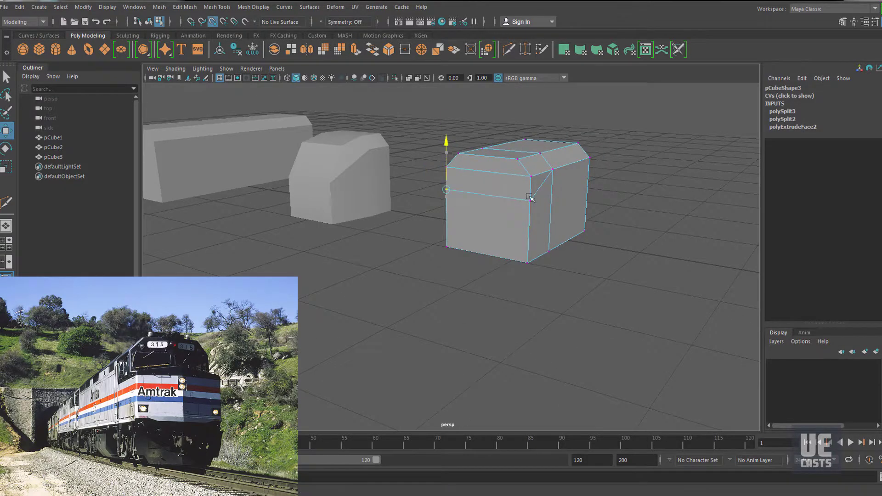
Extrude the lower front face of the third block outward by about 0.384 to form a low hood.
alt+right_drag(506, 233, 588, 206)
alt+middle_drag(588, 207, 523, 234)
right_drag(425, 226, 427, 256)
click(428, 255)
key(ctrl+e)
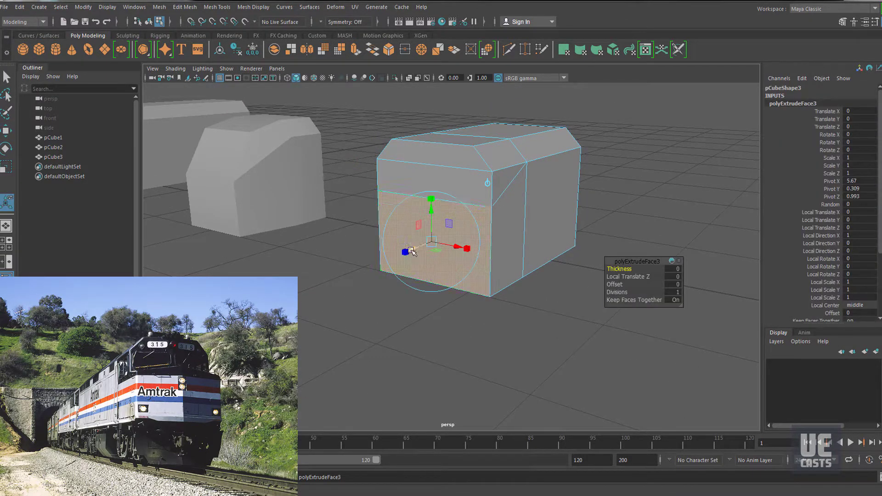
drag(406, 252, 377, 266)
Cut a V across the hood's top from both rear corners to the middle of its front edge.
alt+drag(378, 267, 420, 291)
alt+middle_drag(419, 290, 430, 183)
click(508, 49)
click(368, 233)
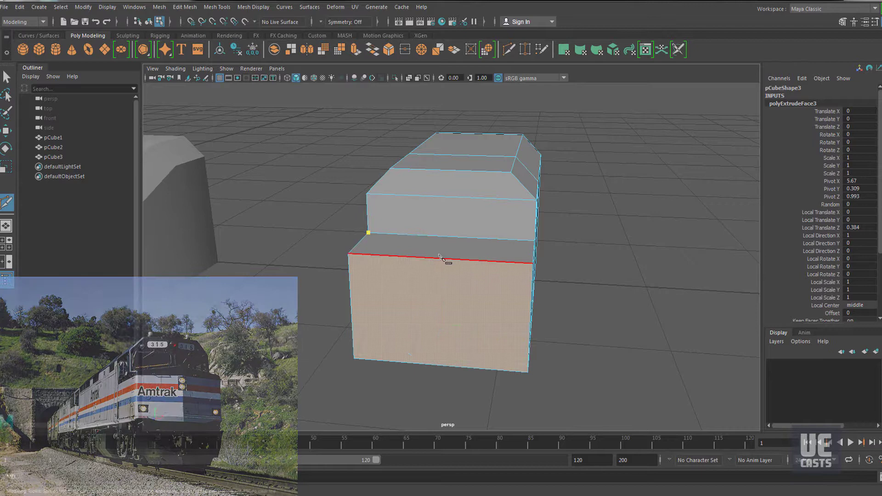
click(433, 258)
click(535, 243)
right_click(535, 243)
Cut down the middle of the hood's front face and split its underside from that edge to both rear corners.
alt+drag(498, 205, 468, 168)
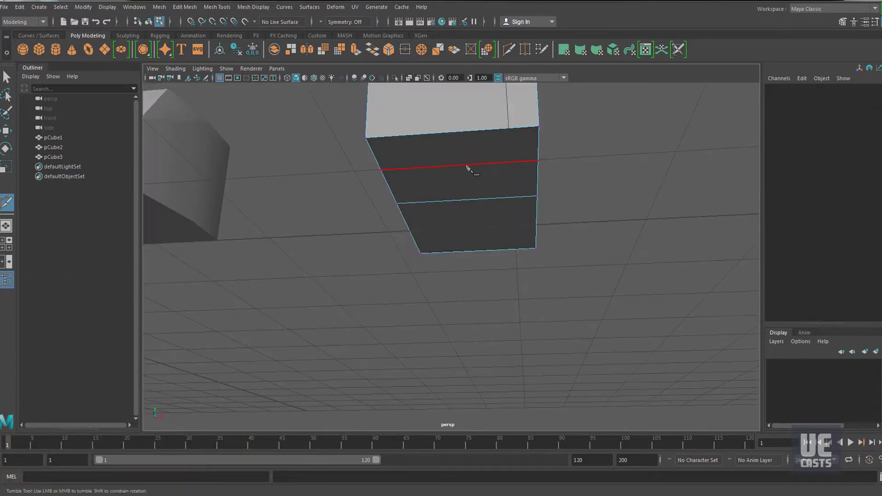
alt+middle_drag(468, 167, 449, 188)
alt+drag(456, 292, 412, 236)
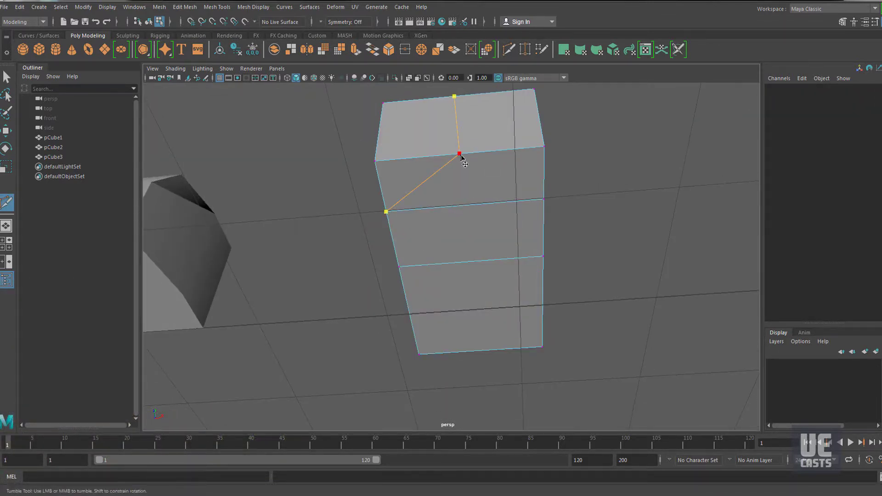
alt+drag(530, 199, 464, 178)
scroll(464, 178, up, 3)
key(w)
Snap the bottom centre vertex of the hood's front along X directly beneath the top centre vertex.
right_drag(459, 194, 414, 194)
alt+drag(437, 220, 514, 206)
alt+middle_drag(515, 207, 485, 235)
click(410, 271)
key(v)
drag(455, 271, 450, 214)
alt+right_drag(451, 215, 517, 215)
alt+middle_drag(517, 214, 473, 172)
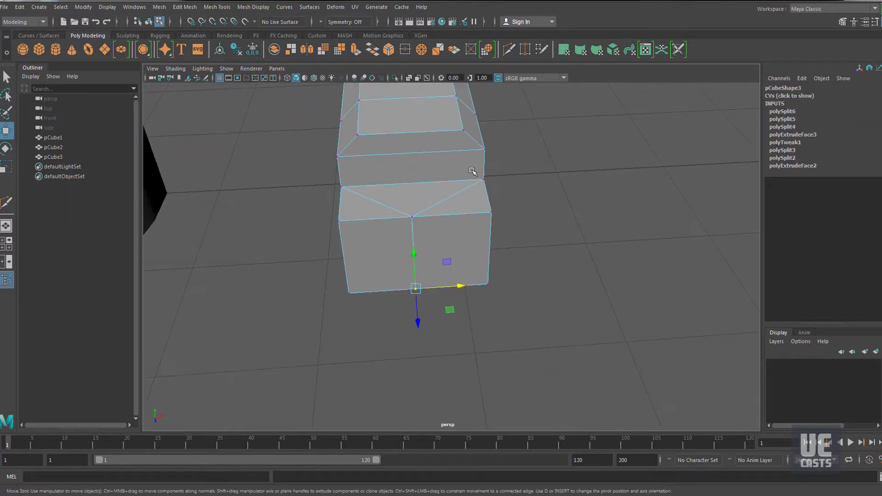
mouse_move(473, 172)
alt+mouse_down()
mouse_move(421, 282)
mouse_move(461, 219)
mouse_move(464, 184)
alt+mouse_up()
shift+click(461, 217)
alt+drag(490, 234, 473, 275)
Move the whole hooded block to X 6 using grid snapping.
right_drag(470, 185, 515, 172)
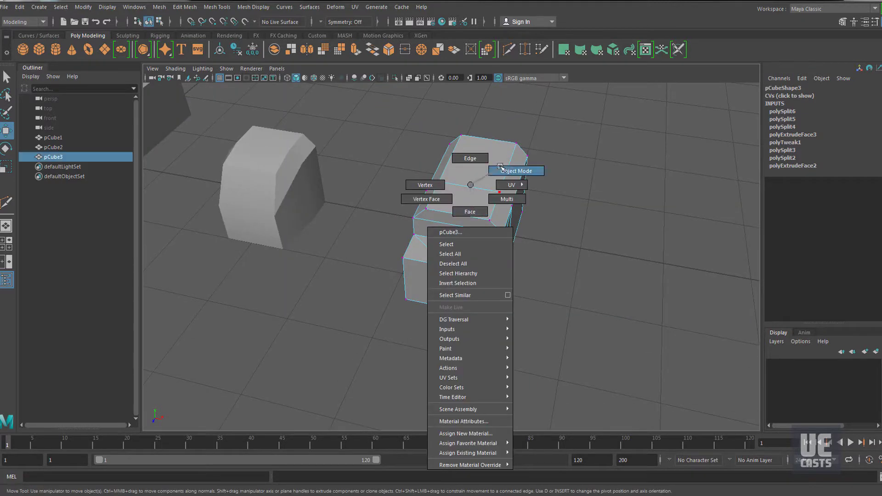
right_drag(501, 264, 467, 258)
alt+drag(467, 258, 468, 235)
alt+right_drag(469, 234, 511, 240)
key(x)
drag(511, 241, 515, 240)
alt+drag(516, 240, 473, 221)
right_drag(473, 221, 519, 207)
mouse_move(528, 229)
alt+mouse_down()
mouse_move(553, 246)
mouse_move(533, 236)
alt+mouse_up()
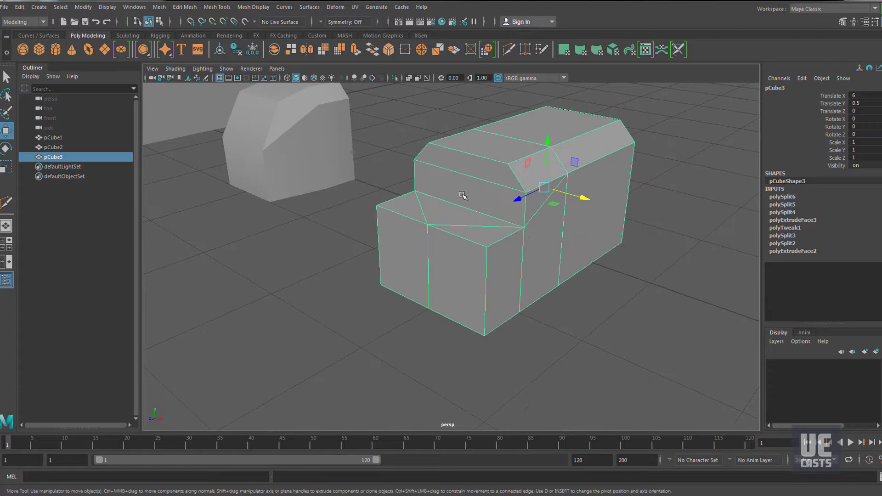
Pull the two centre vertices of the hood's front forward slightly so the nose comes to a shallow point.
alt+drag(464, 198, 540, 221)
alt+right_drag(540, 221, 575, 220)
right_drag(471, 193, 494, 218)
alt+drag(514, 196, 449, 208)
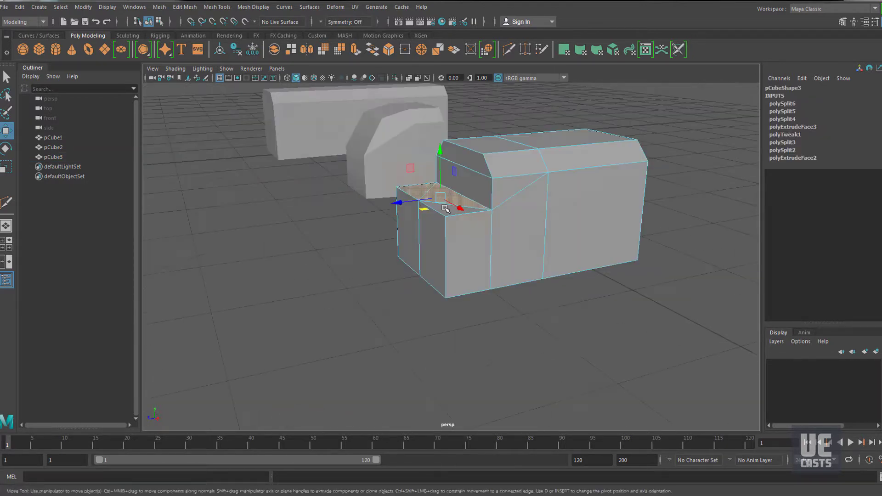
alt+right_drag(449, 208, 482, 198)
click(453, 180)
drag(406, 247, 498, 294)
alt+right_drag(514, 281, 532, 269)
alt+drag(533, 269, 404, 236)
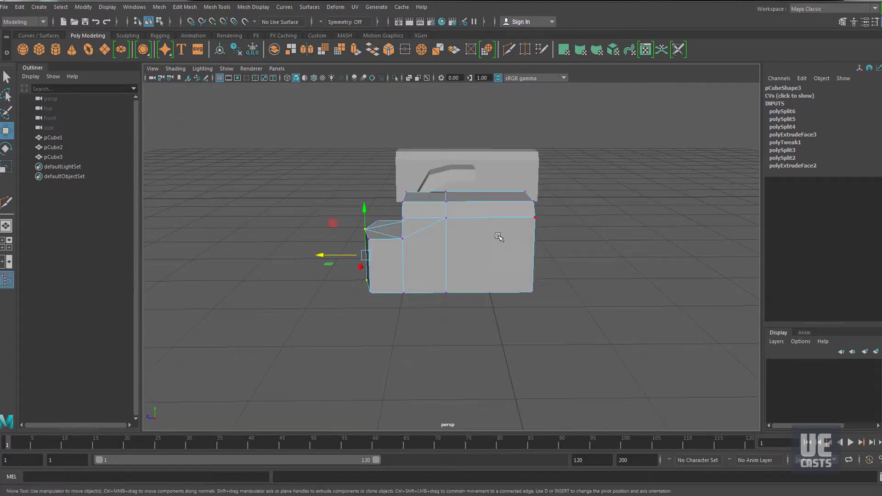
Shorten the hooded block by moving its rear vertices toward the front along Z.
drag(561, 304, 514, 182)
key(r)
key(w)
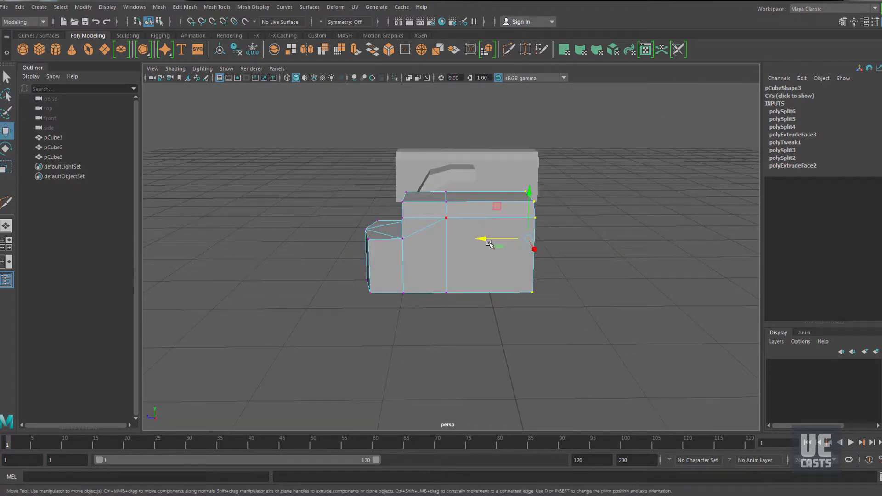
drag(483, 239, 443, 250)
Snap the hooded block's pivot to one of its vertices and align the block to the grid along Z.
right_drag(436, 275, 456, 261)
key(d)
key(v)
drag(483, 238, 395, 279)
key(x)
Adjust the hooded block's middle and rear vertices along Z, snapping only the rear ones to the grid.
right_drag(514, 226, 514, 254)
mouse_move(452, 242)
mouse_down()
mouse_move(430, 239)
mouse_move(446, 240)
mouse_up()
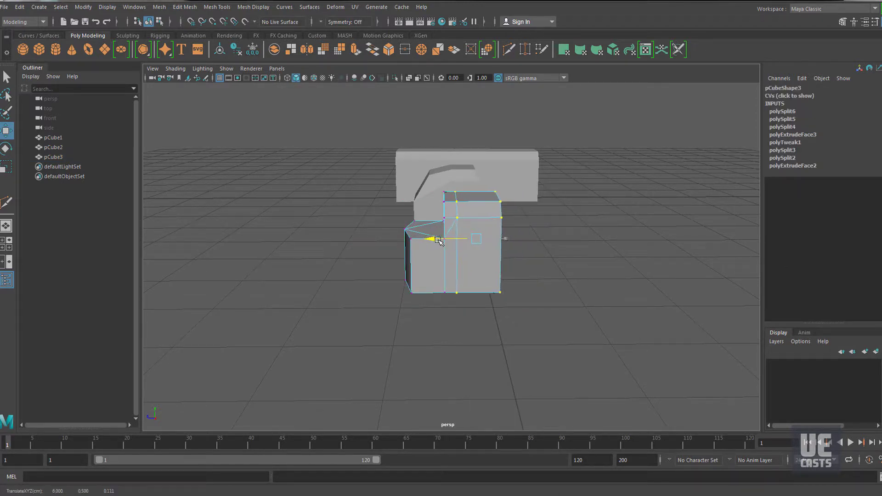
ctrl+drag(432, 172, 478, 303)
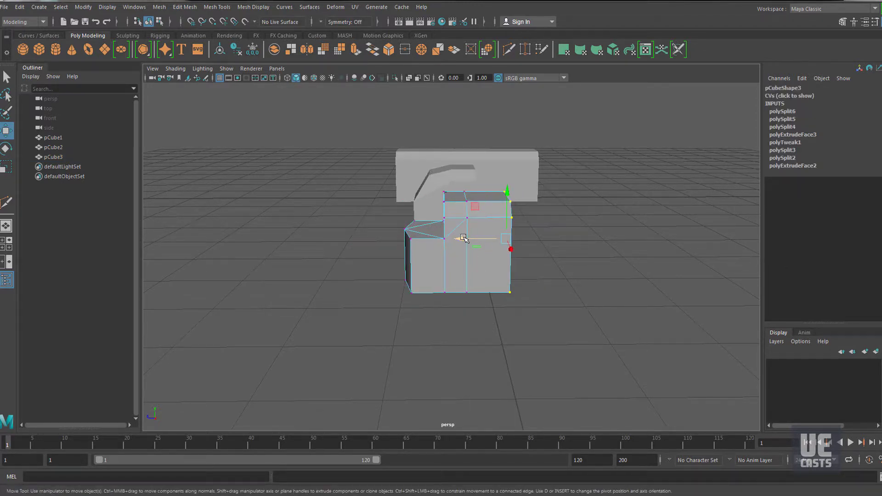
key(x)
drag(469, 239, 481, 241)
right_drag(475, 226, 488, 274)
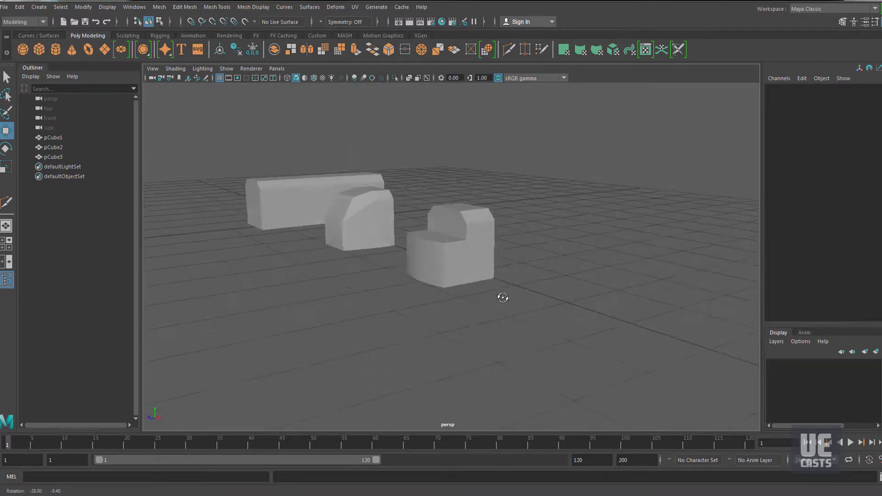
Select the long beveled block and set up an export of only the selection in OBJexport format.
alt+drag(504, 297, 396, 279)
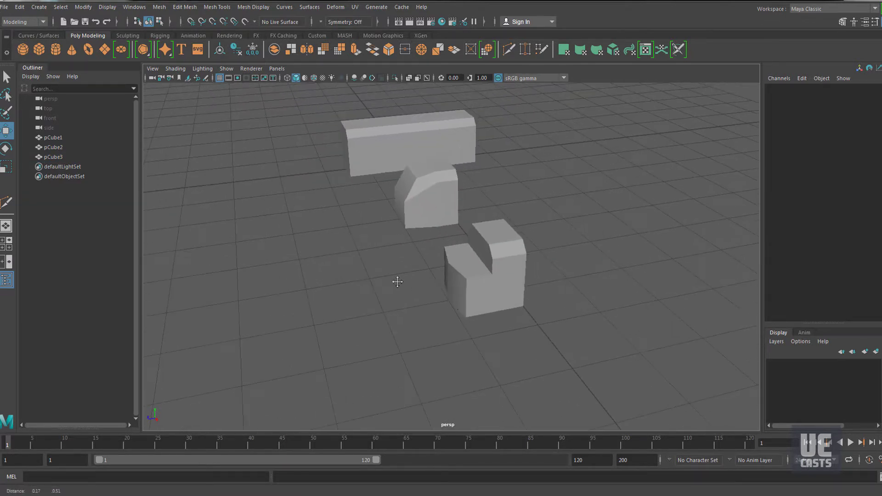
alt+right_drag(395, 280, 439, 272)
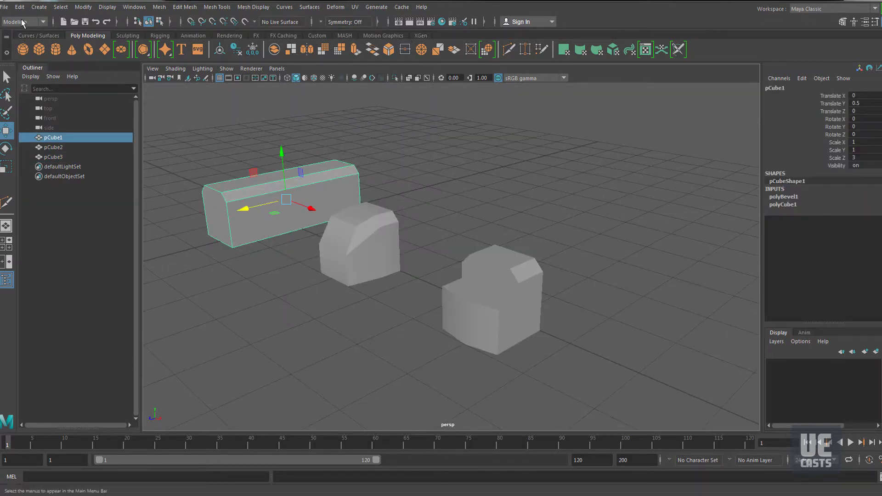
click(4, 7)
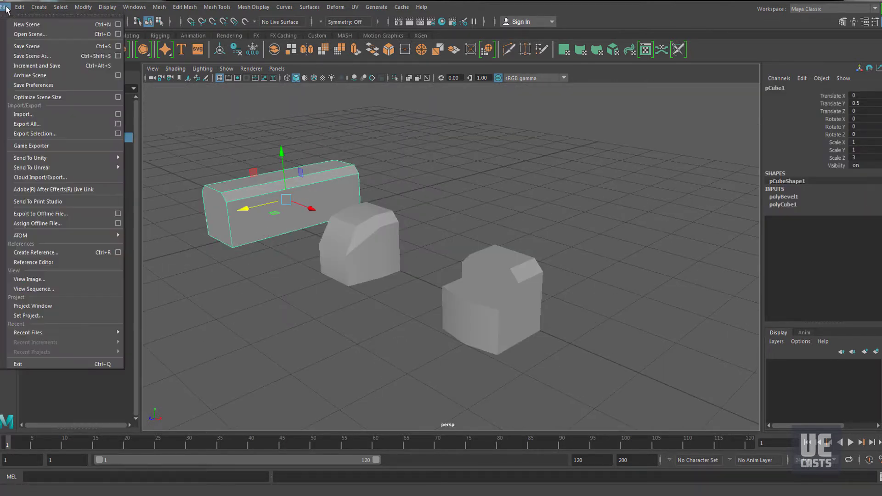
click(47, 134)
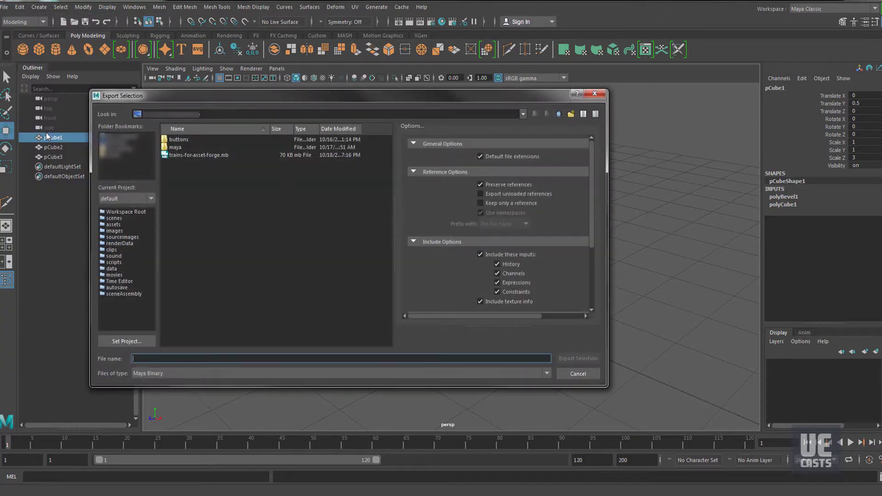
click(174, 373)
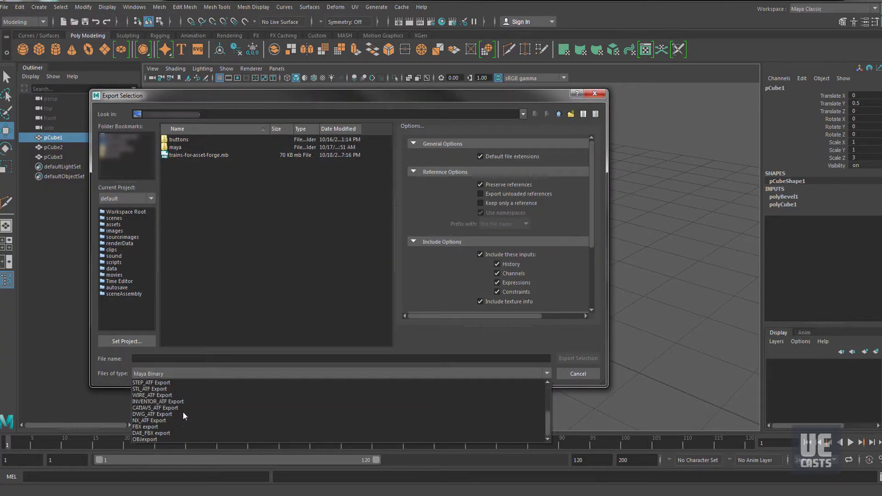
click(183, 413)
Create an export folder named locomotives.
right_click(200, 208)
click(238, 221)
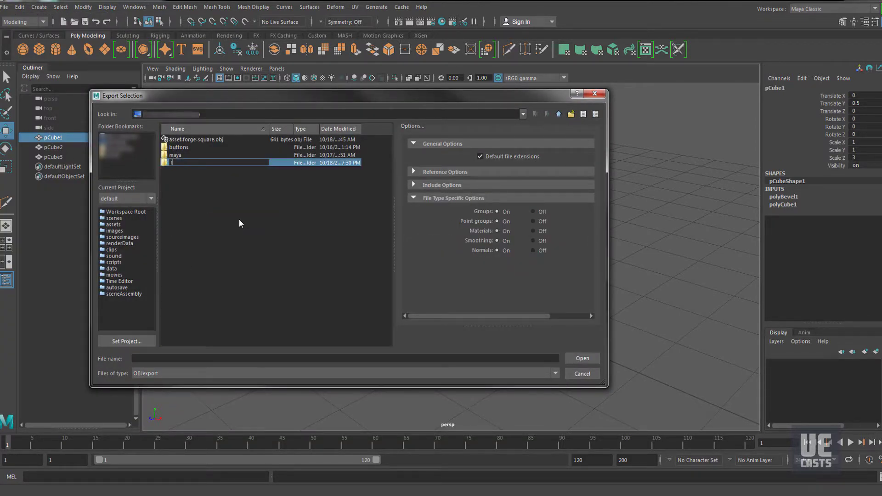
text(locomotive colled)
key(BackSpace)
key(BackSpace)
key(BackSpace)
key(BackSpace)
key(BackSpace)
key(BackSpace)
key(BackSpace)
text(s)
key(Return)
Export the long block into the locomotives folder as locomotive_body.
drag(263, 96, 324, 142)
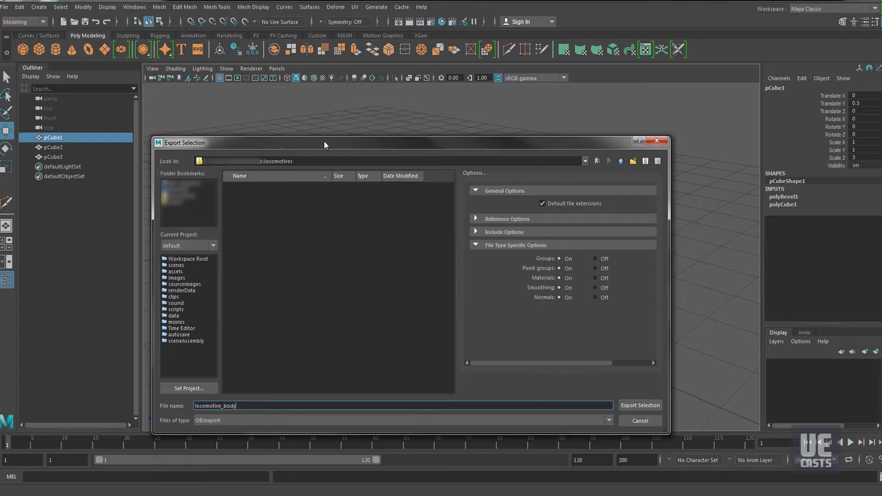
click(631, 410)
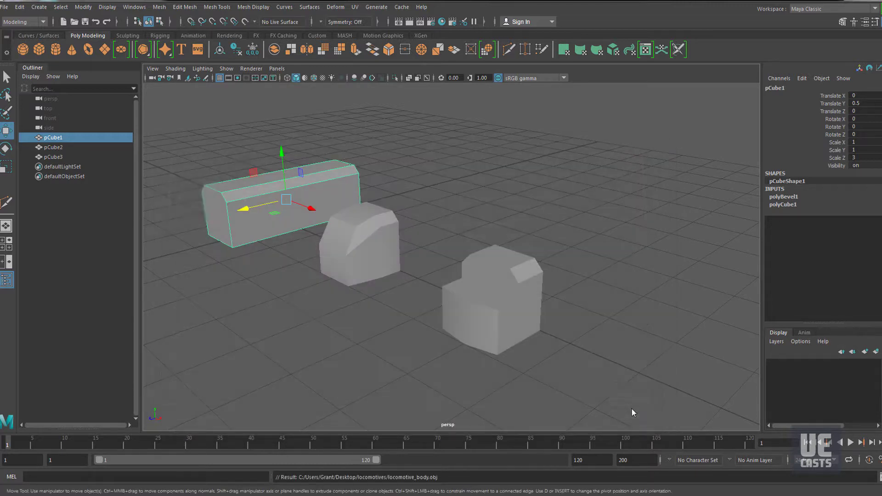
Export the sloped-nose block as an OBJ named aerodynamic_cab in the locomotives folder.
click(390, 252)
click(5, 7)
click(45, 129)
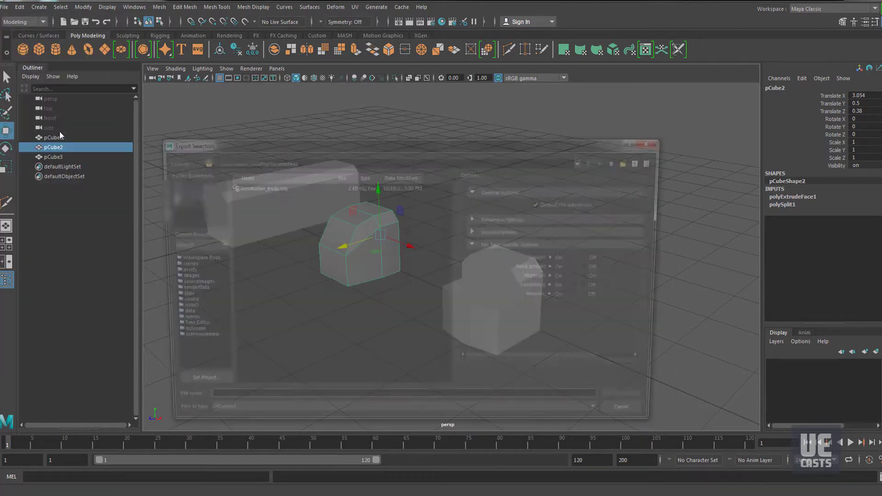
text(aerodynam)
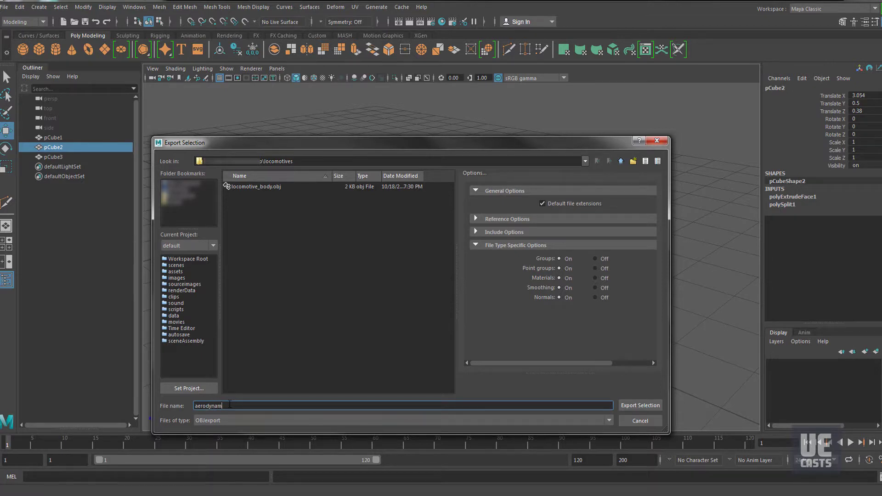
text(ic_cab)
click(640, 405)
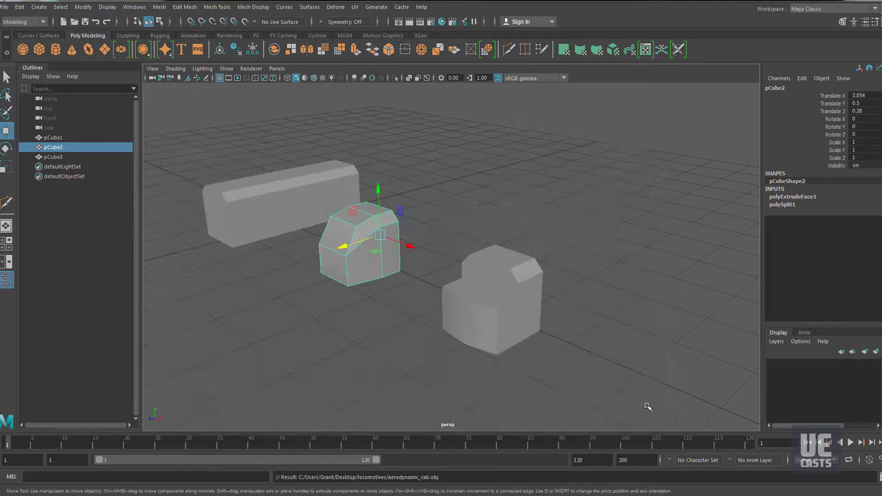
Export the stepped-nose block to the locomotives folder as an OBJ with a file name beginning with f40ph.
click(494, 296)
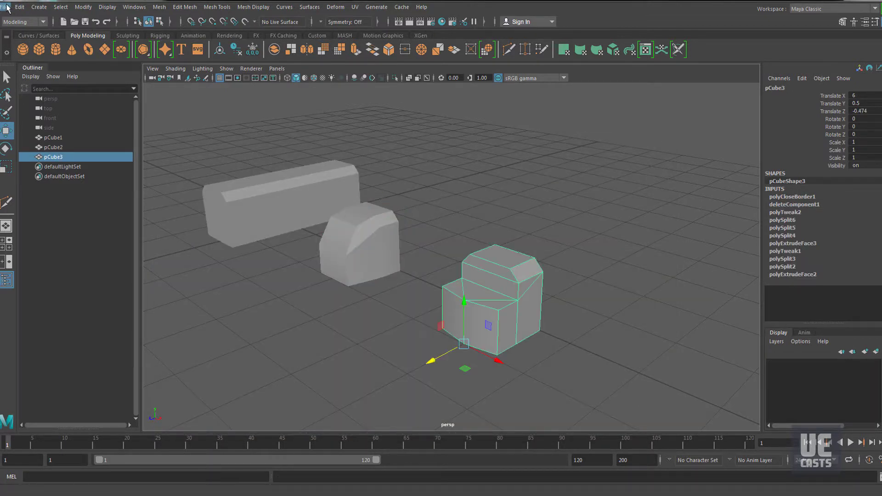
click(5, 7)
click(45, 133)
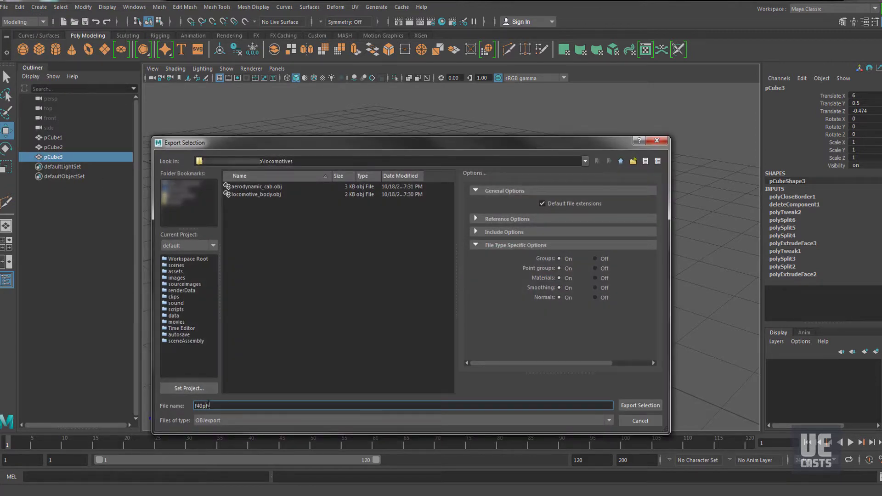
click(654, 406)
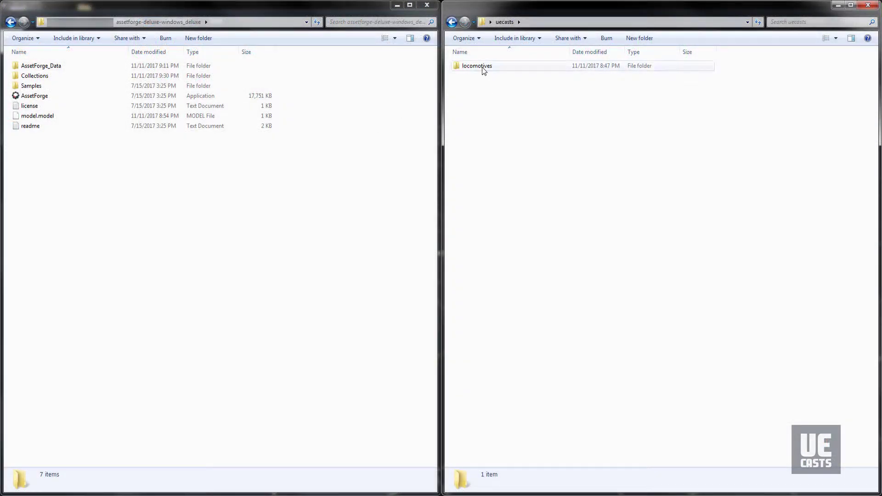
In the file explorer, move the locomotives folder from uecasts into Asset Forge's Collections folder and open it there.
click(484, 69)
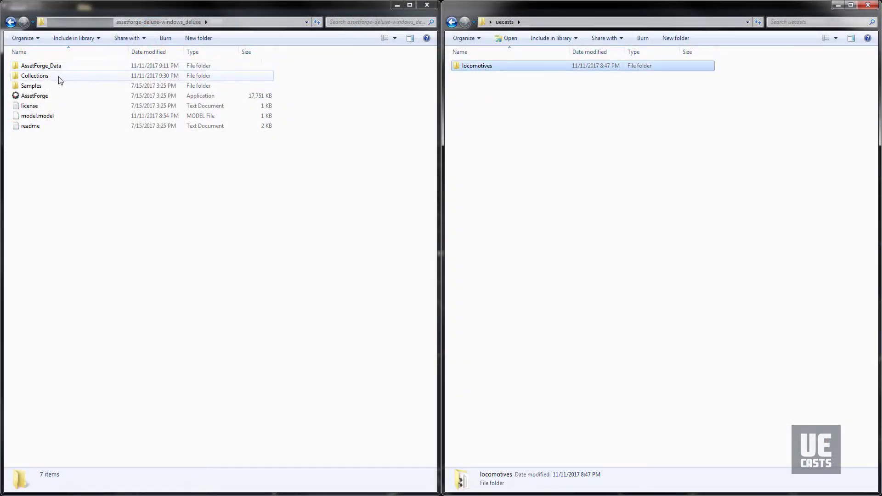
double_click(58, 76)
click(472, 69)
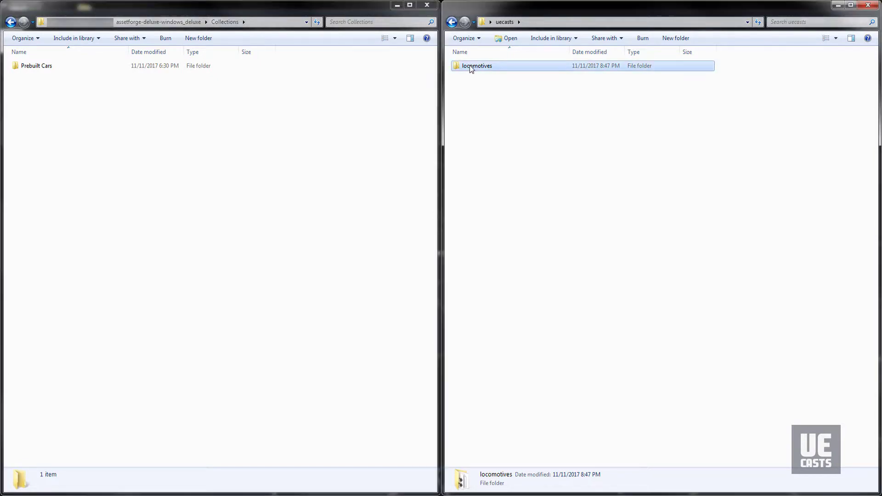
drag(472, 71, 228, 140)
click(228, 140)
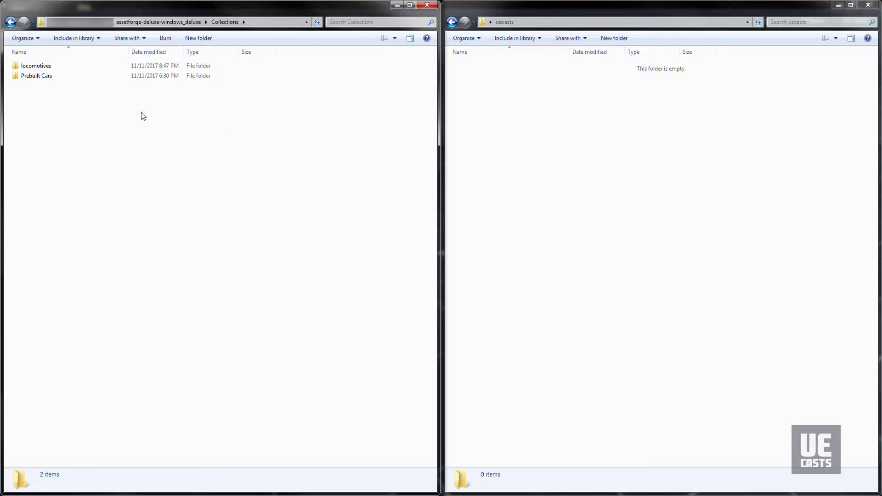
double_click(21, 66)
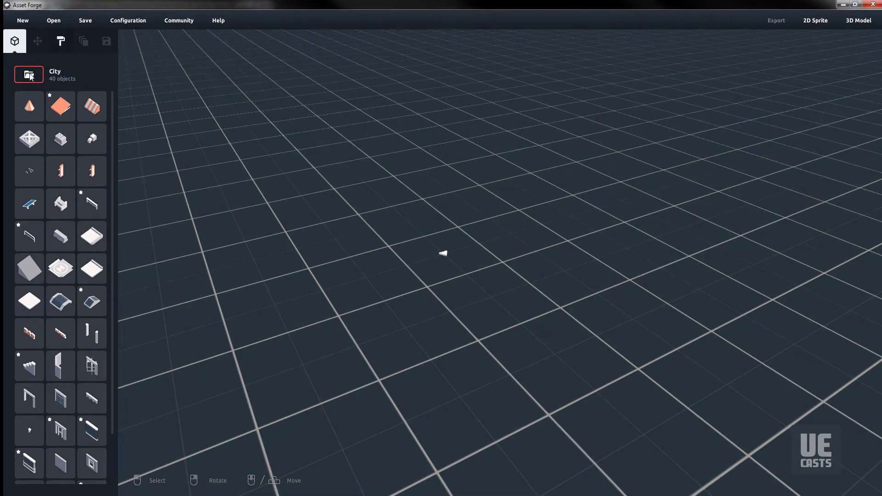
In Asset Forge, switch to the locomotives (Custom) collection and place the long body block on the grid.
scroll(30, 76, down, 4)
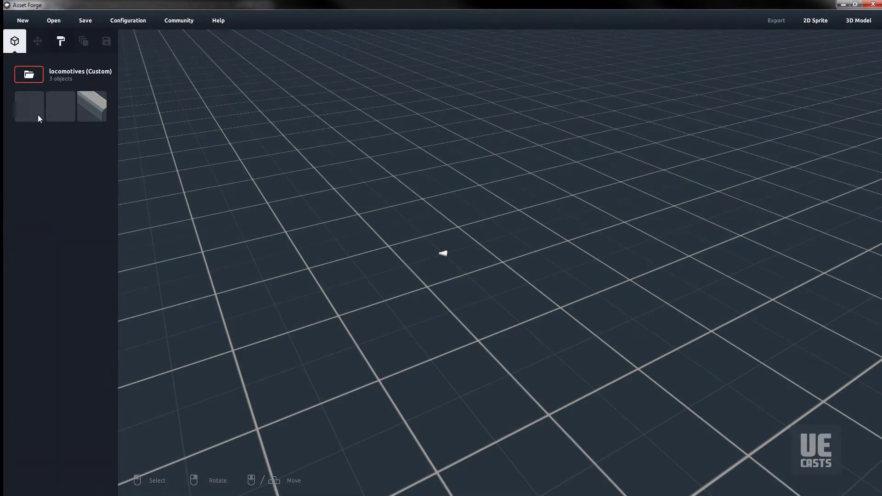
click(38, 118)
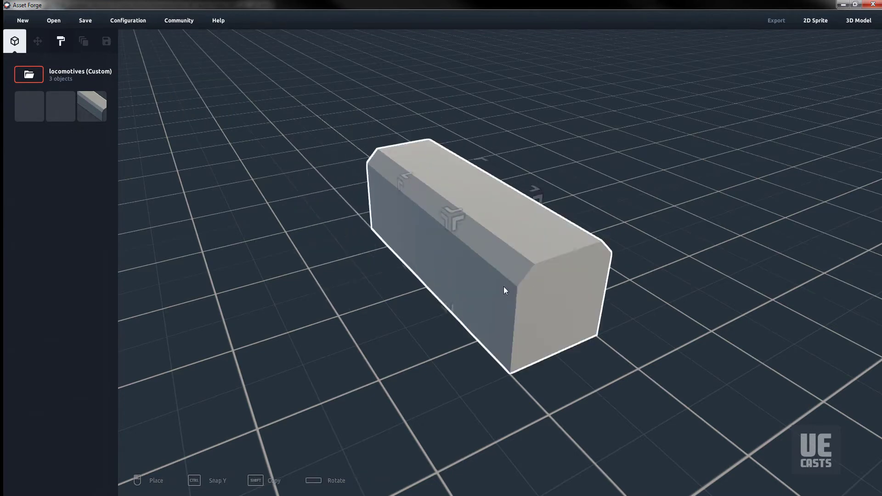
click(558, 343)
Place the sloped-nose cab block against one end of the long locomotive body.
right_drag(558, 344, 324, 215)
click(264, 224)
click(337, 206)
click(332, 290)
mouse_move(332, 291)
right_down()
mouse_move(445, 263)
mouse_move(331, 278)
right_up()
Select the sloped-nose cab, adjust it slightly toward the body along its length, and deselect it.
click(288, 207)
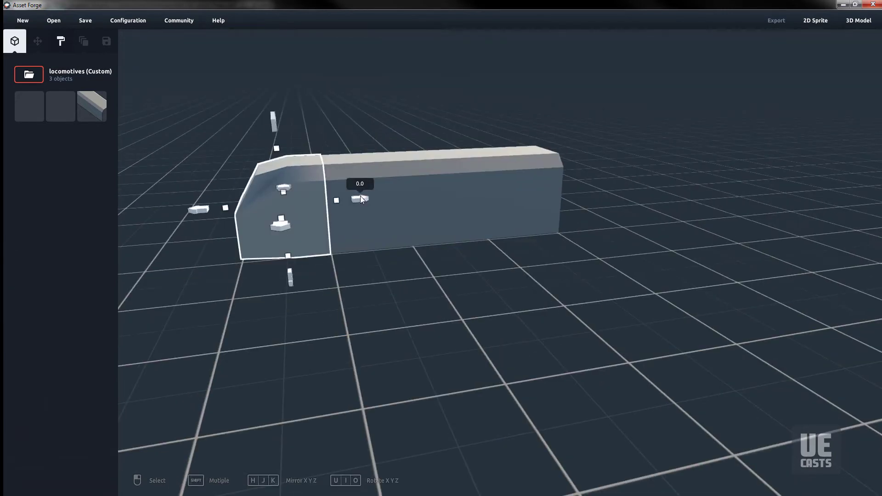
drag(360, 196, 369, 196)
click(340, 128)
Place the stepped-nose cab block at the opposite end of the locomotive body and end block placement.
right_drag(341, 129, 469, 217)
click(65, 114)
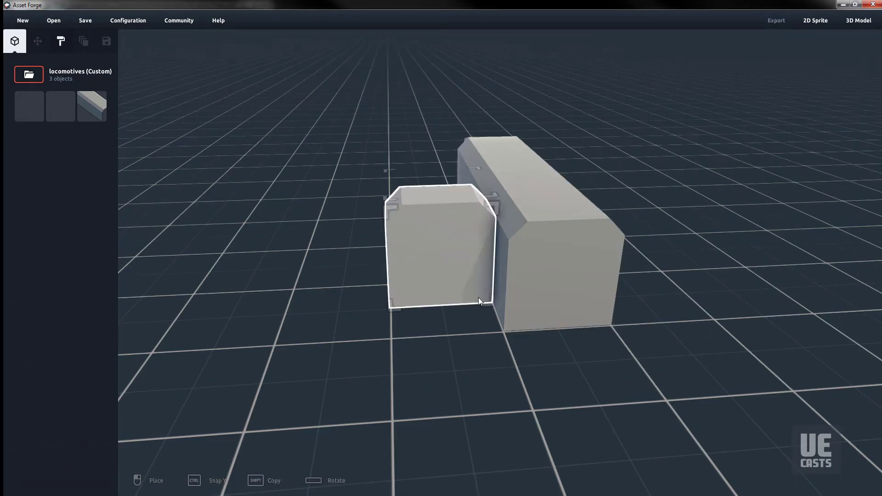
click(608, 338)
key(Escape)
right_drag(646, 172, 352, 149)
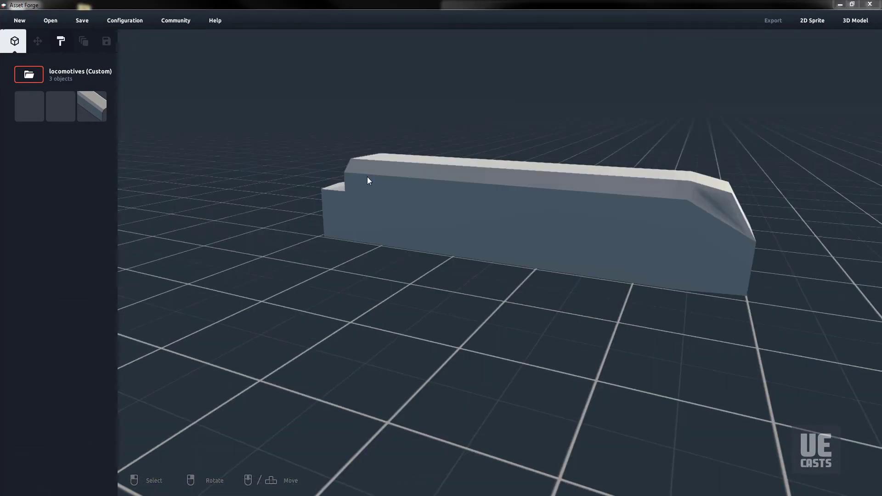
Clear the thumbnail cache in the configuration settings and return to the workspace.
click(122, 23)
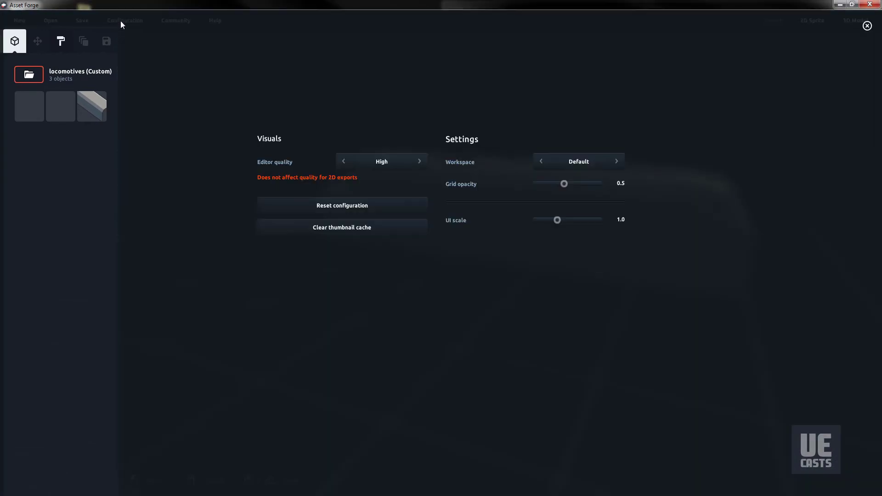
click(332, 227)
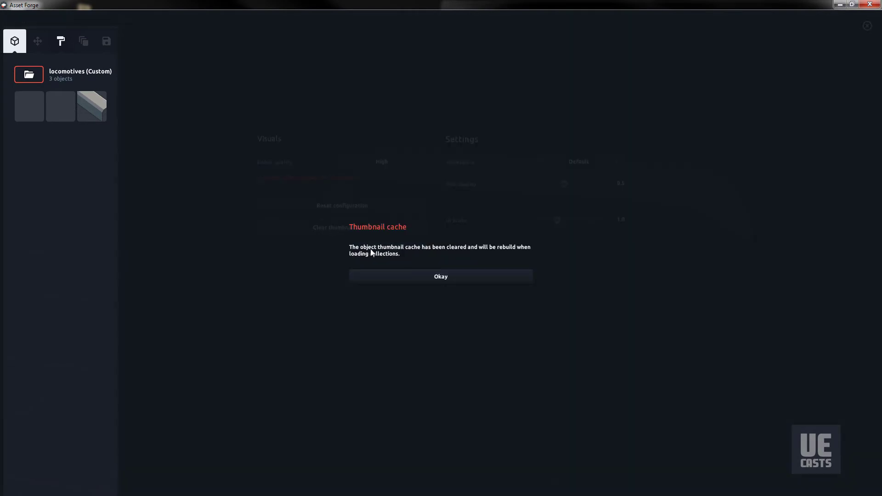
click(472, 280)
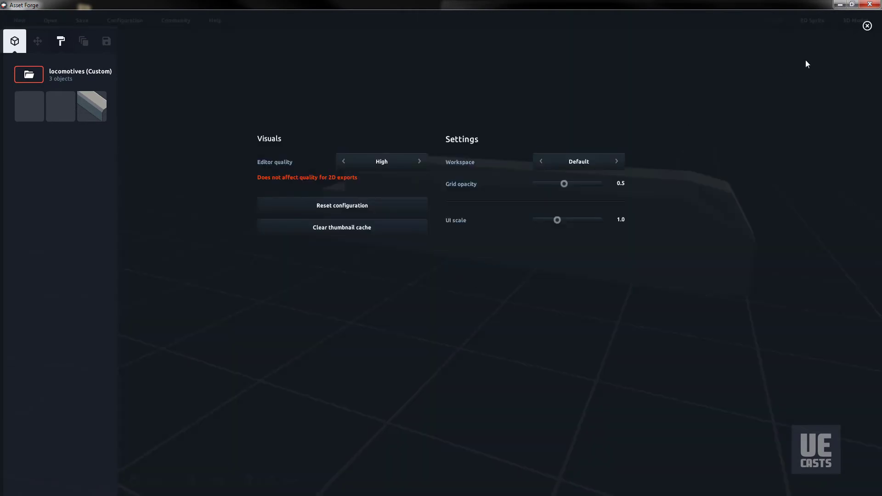
click(867, 26)
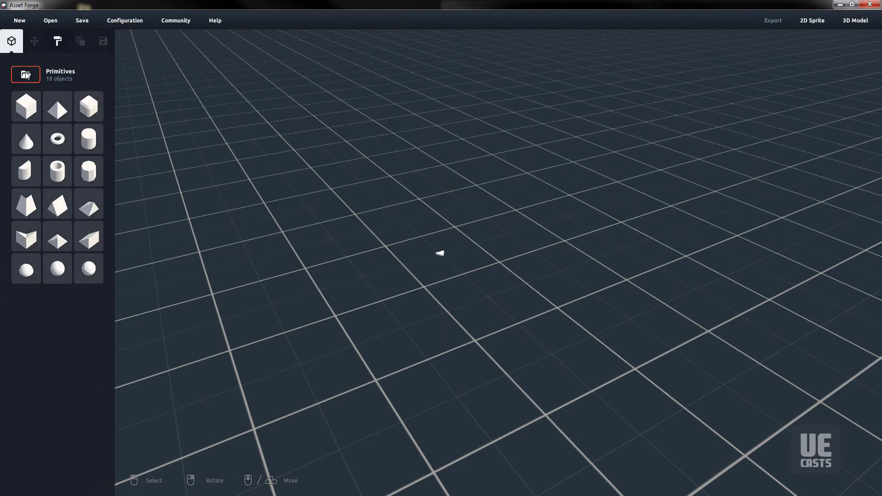
Change the block collection from Primitives to locomotives (Custom) to reload its thumbnails.
click(26, 75)
click(26, 74)
click(27, 75)
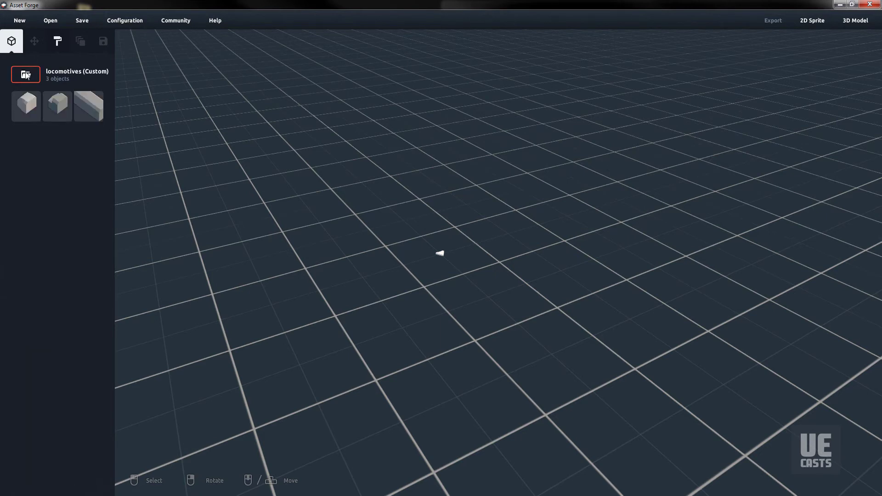